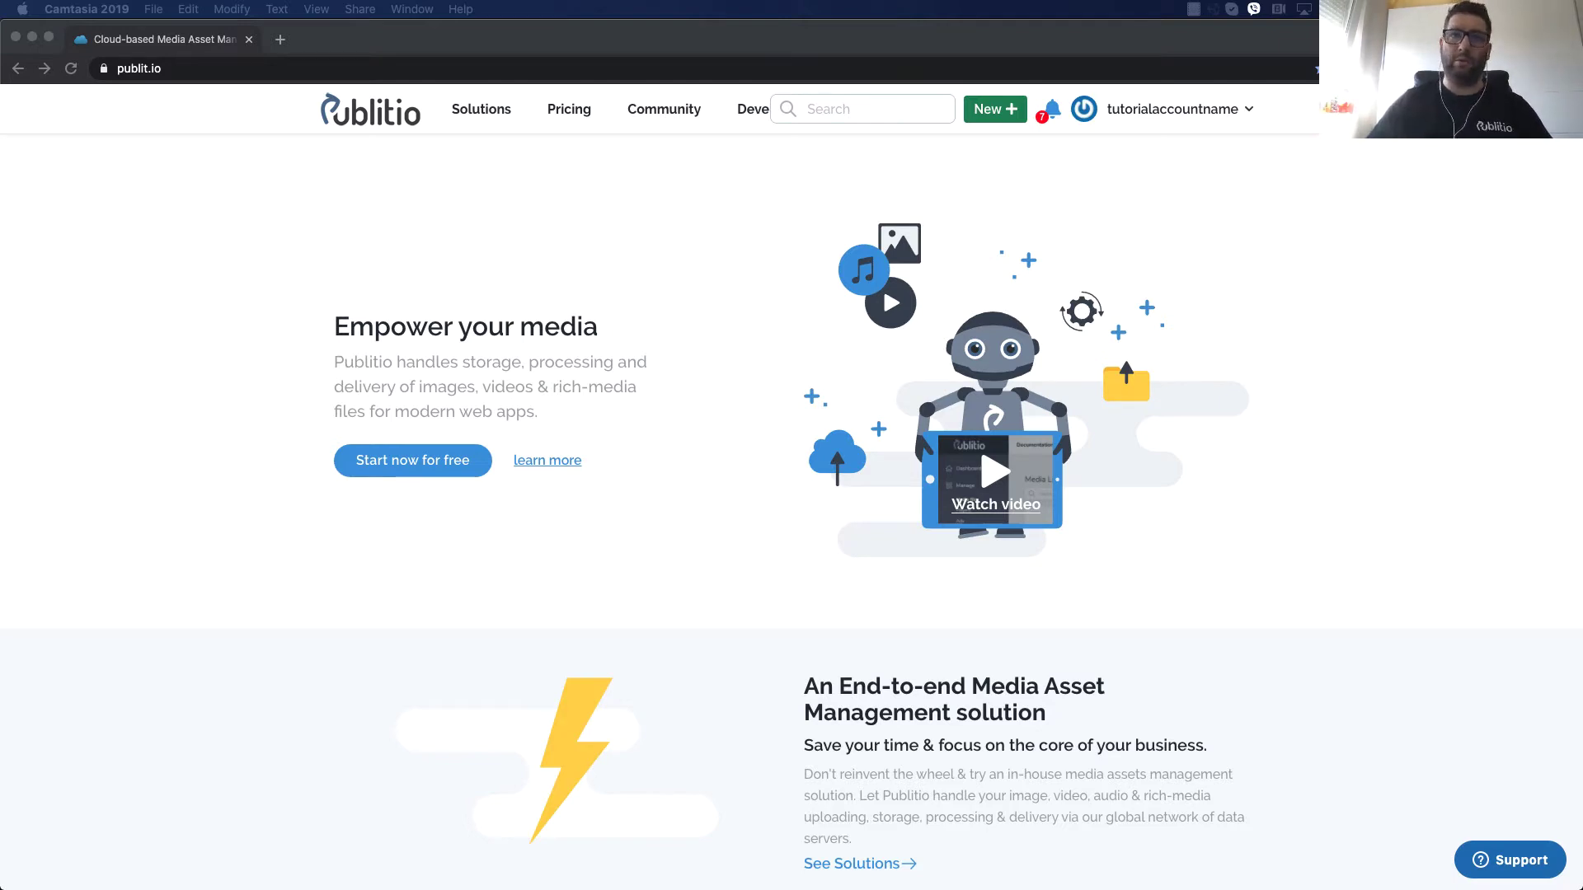
- Go to the account Dashboard and open the Files list showing publitio-test-video (294 KB)
click(541, 286)
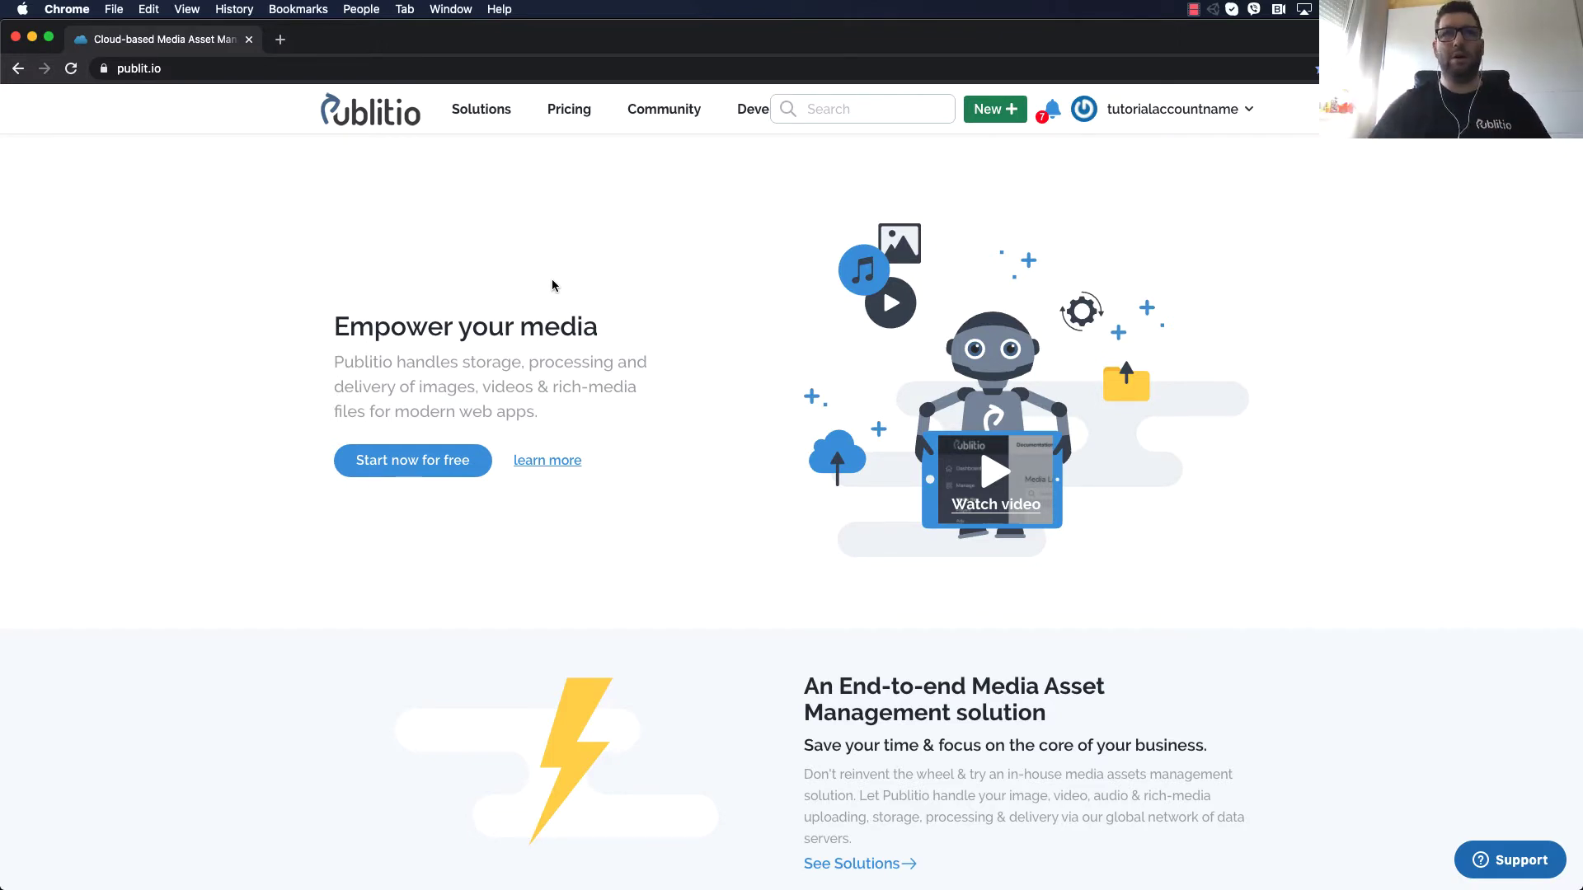
click(1189, 109)
click(1164, 150)
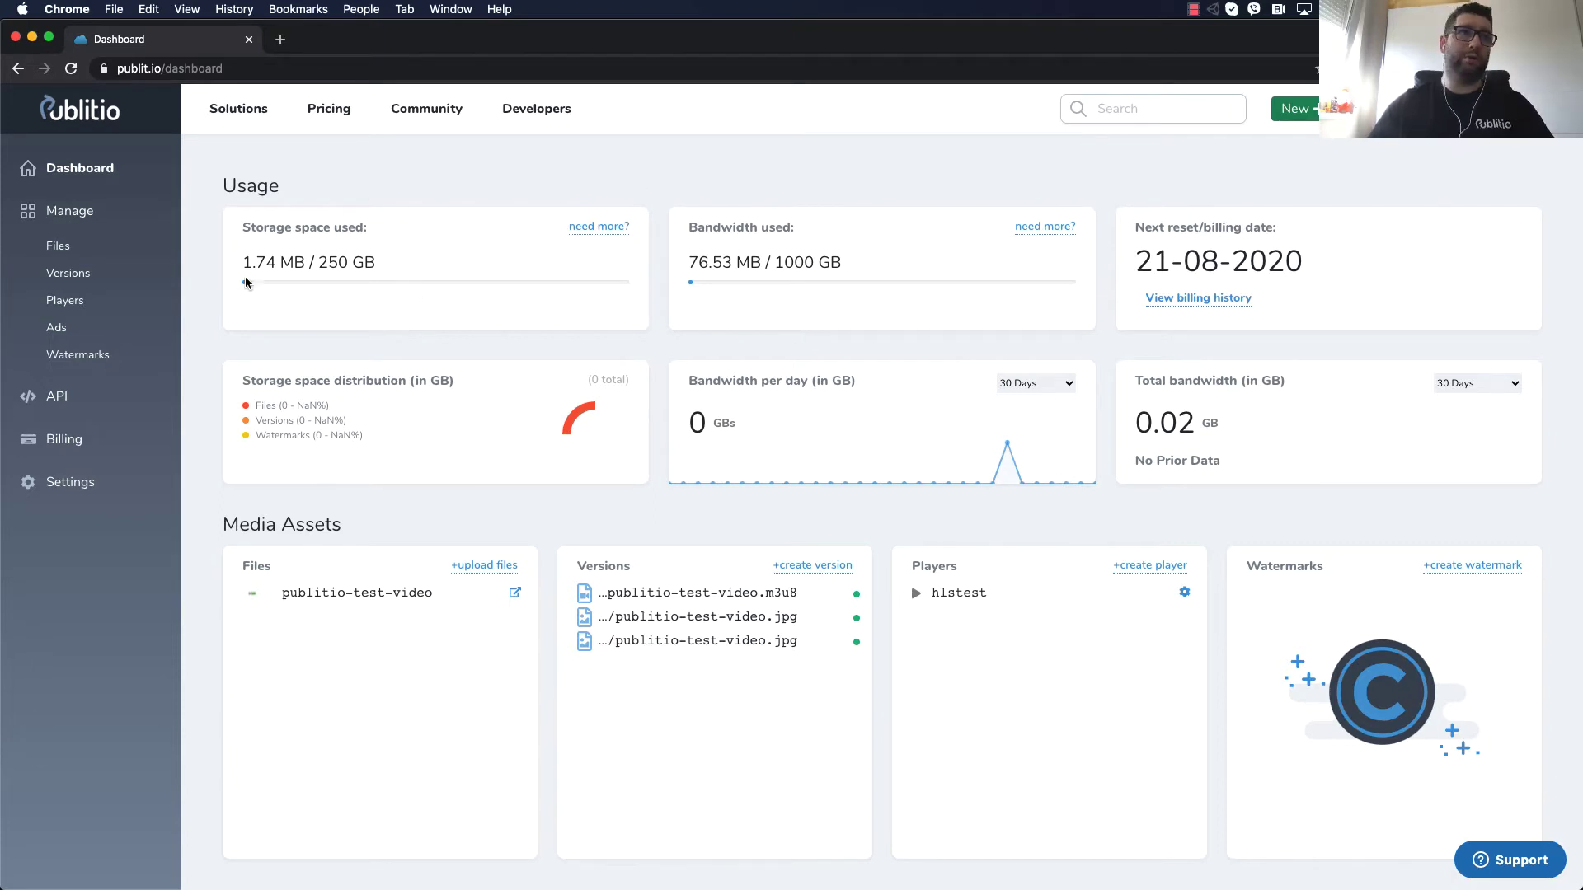
click(57, 245)
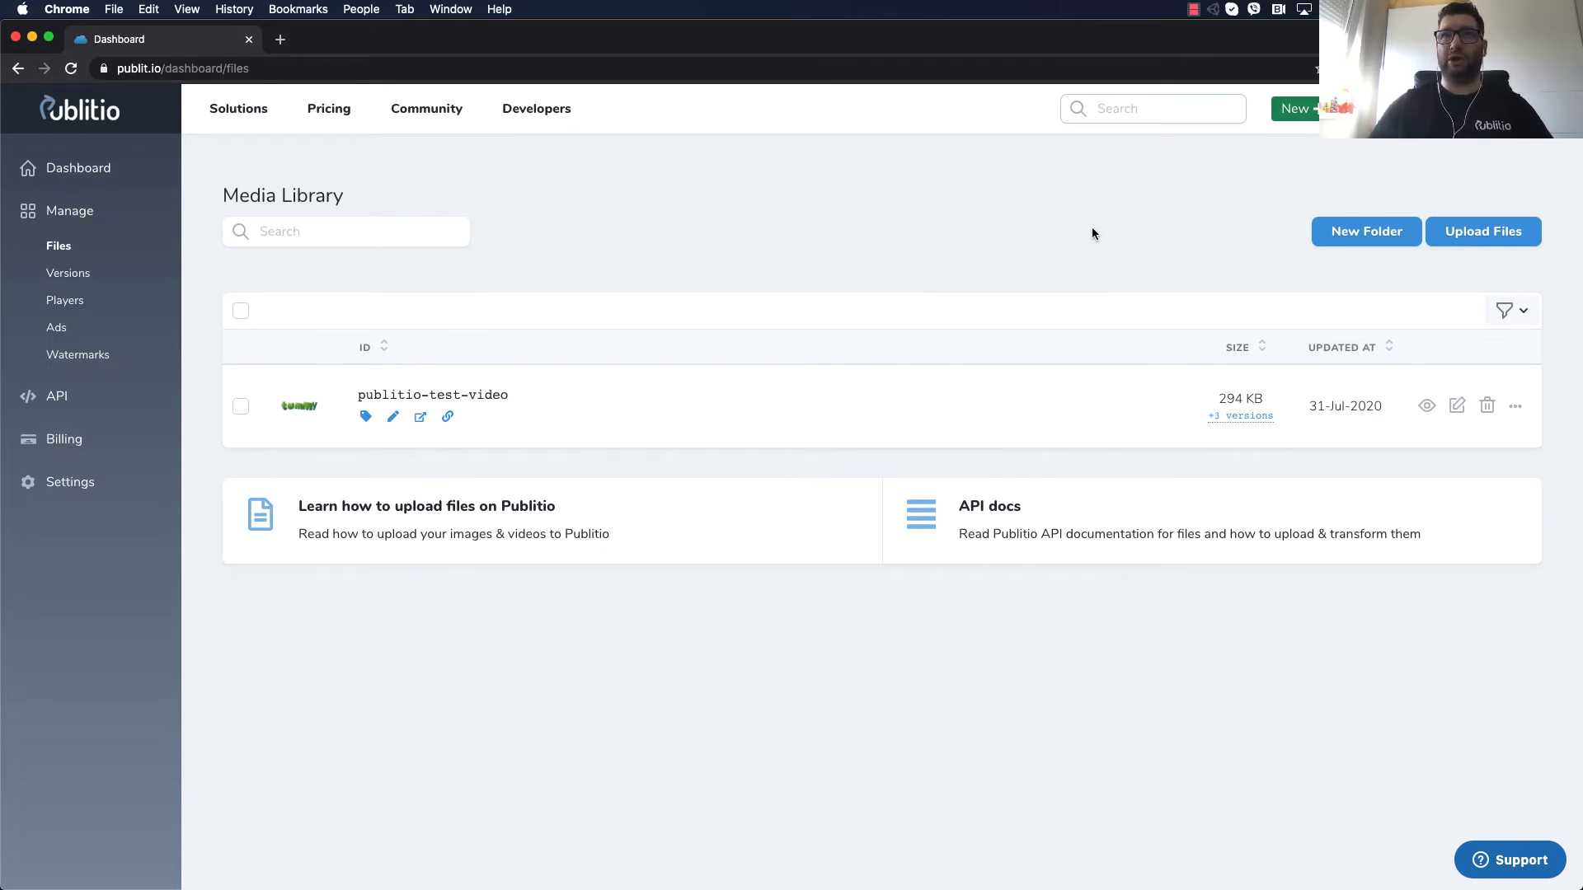
- Upload publitio test video.mp4 with HLS video encryption on and URL Transformations off
click(1489, 233)
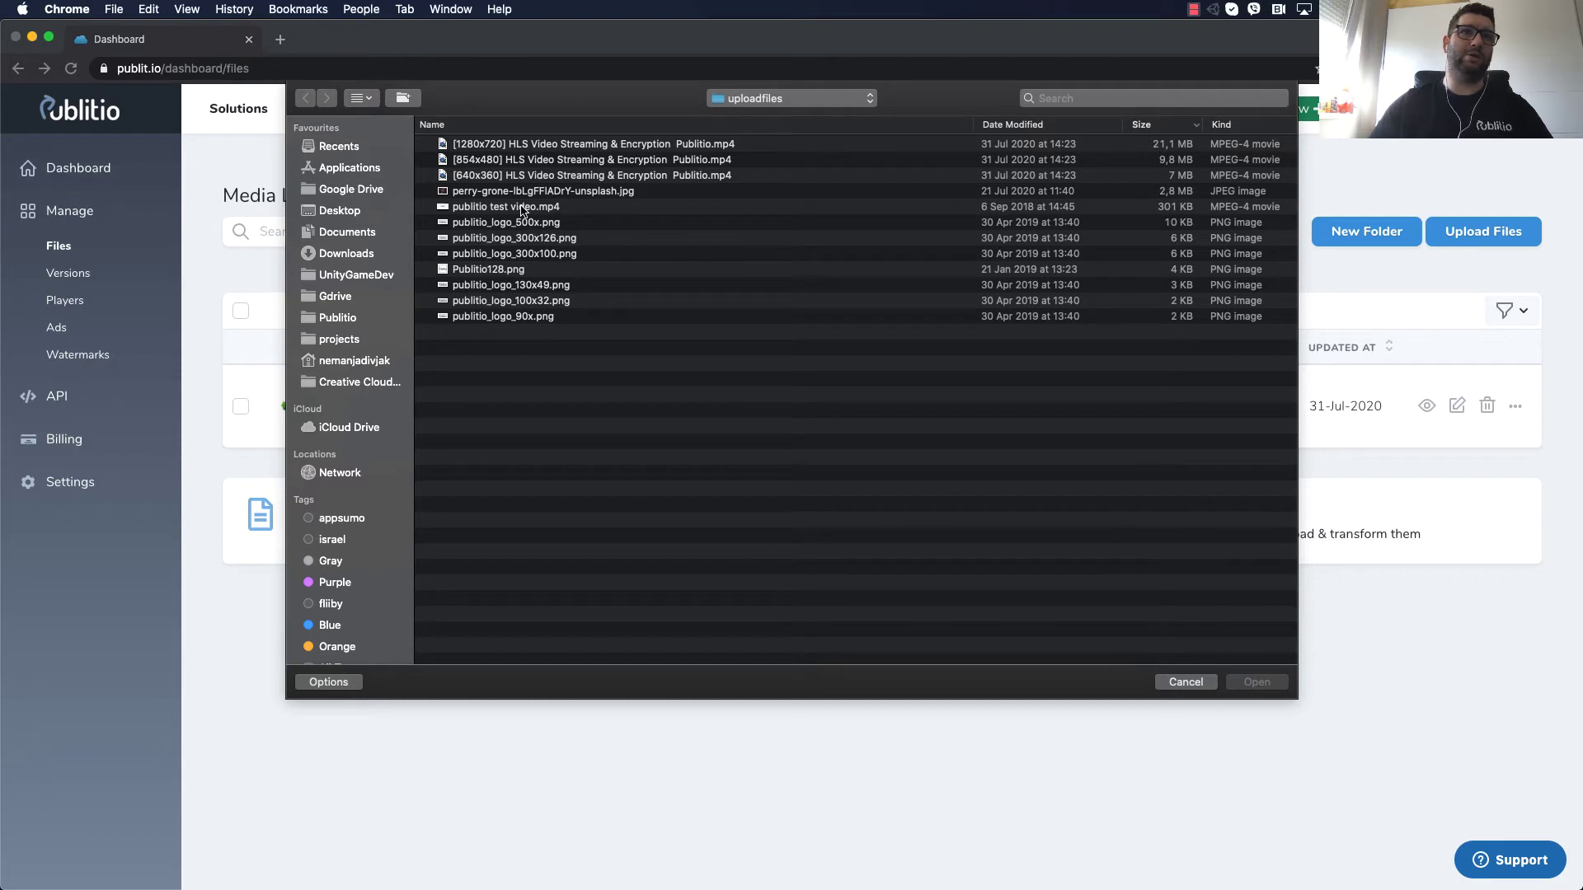
click(524, 208)
click(1266, 684)
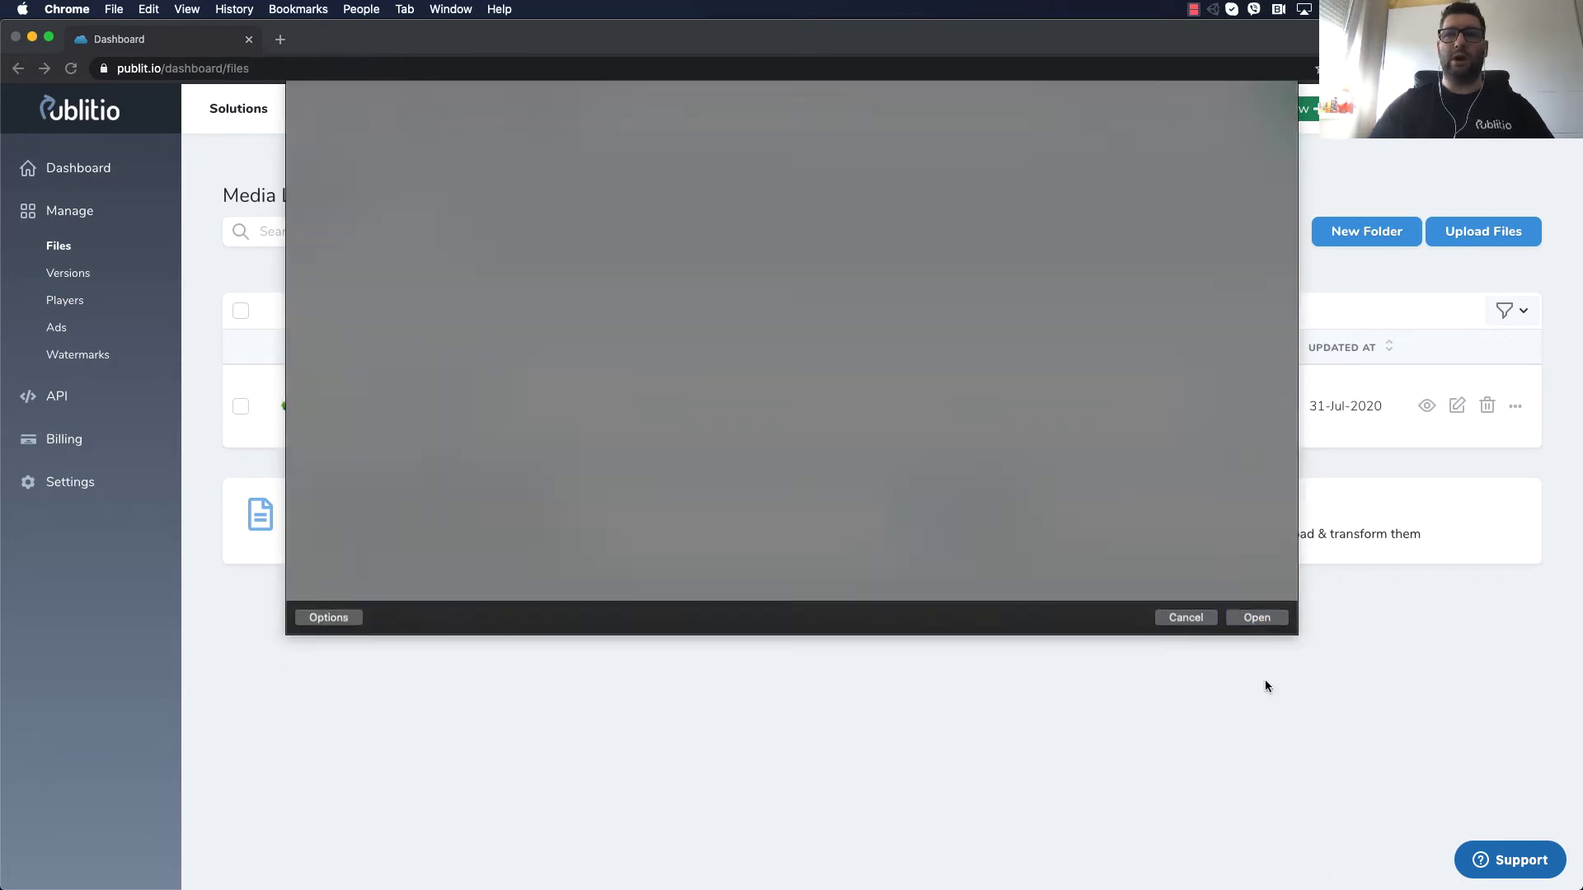
click(982, 208)
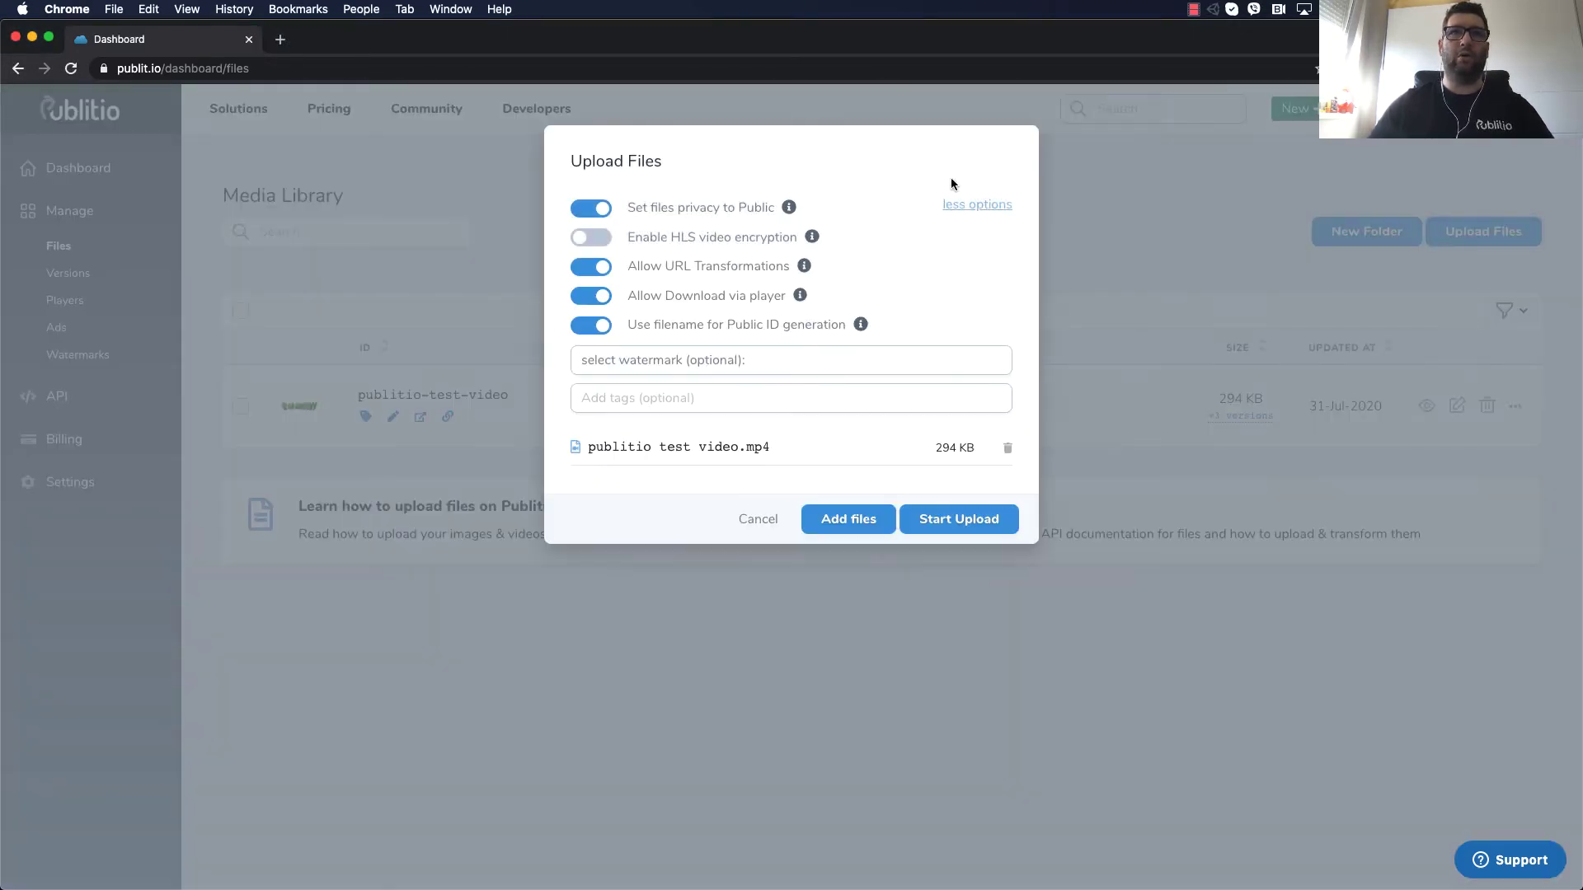
click(595, 239)
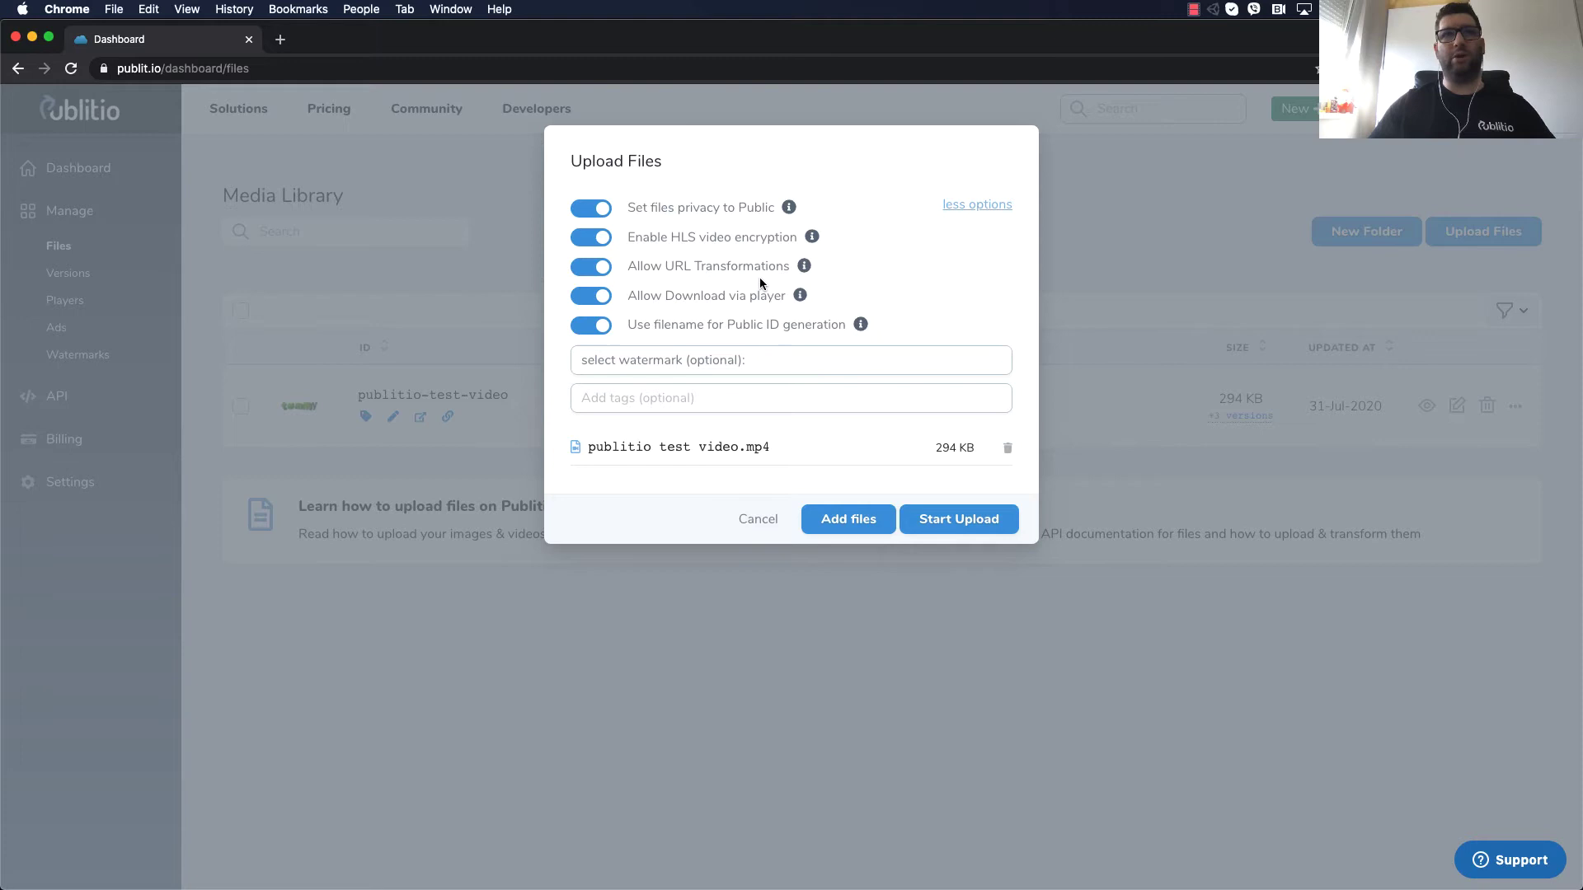
click(591, 268)
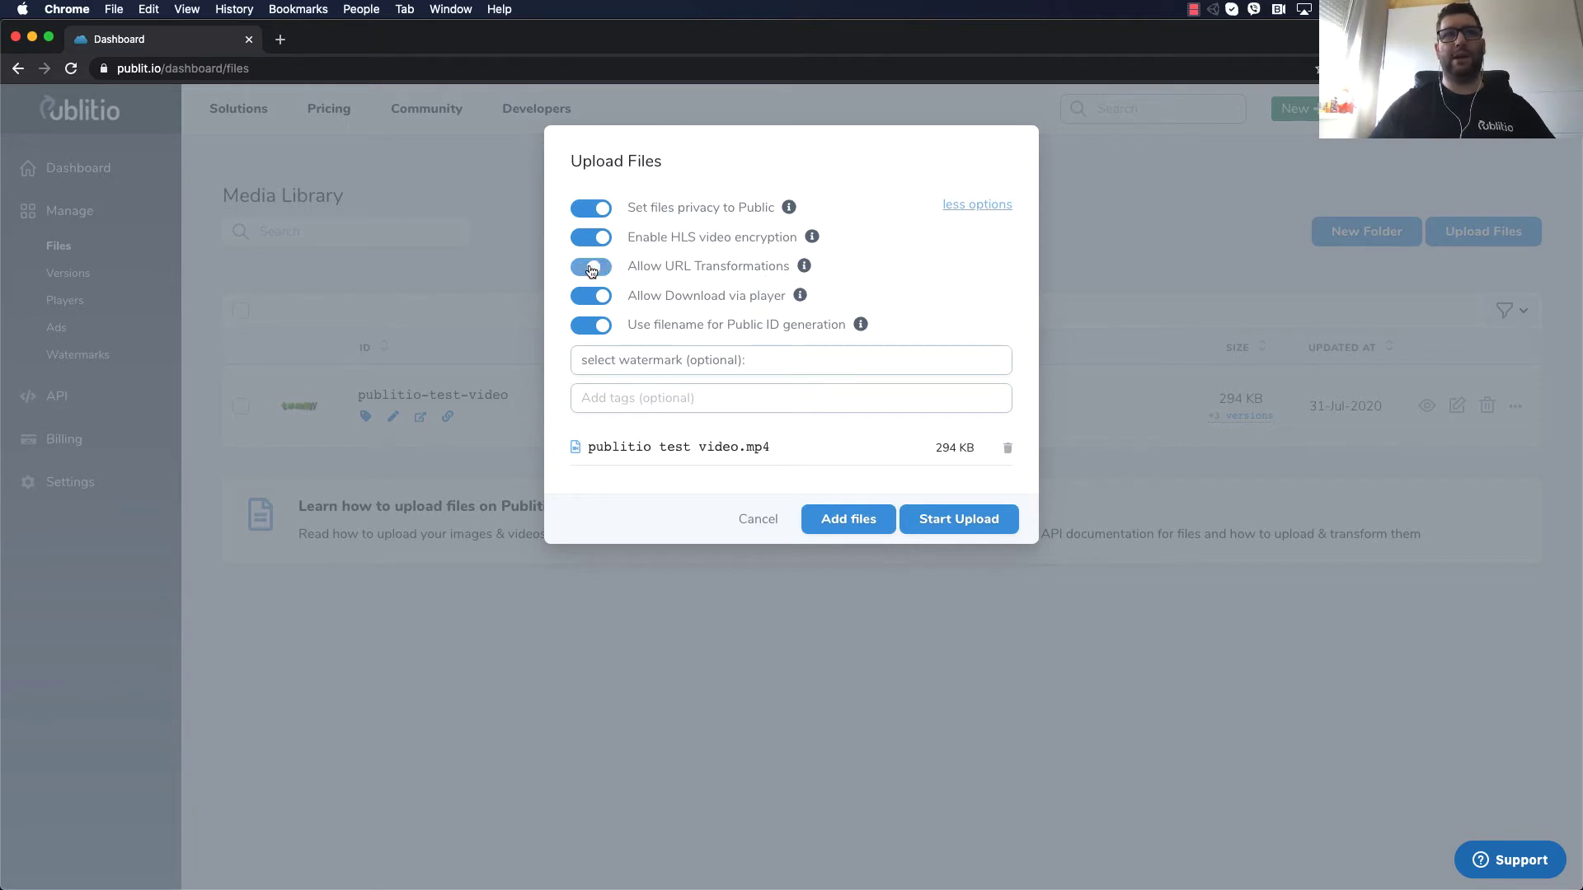
mouse_move(807, 267)
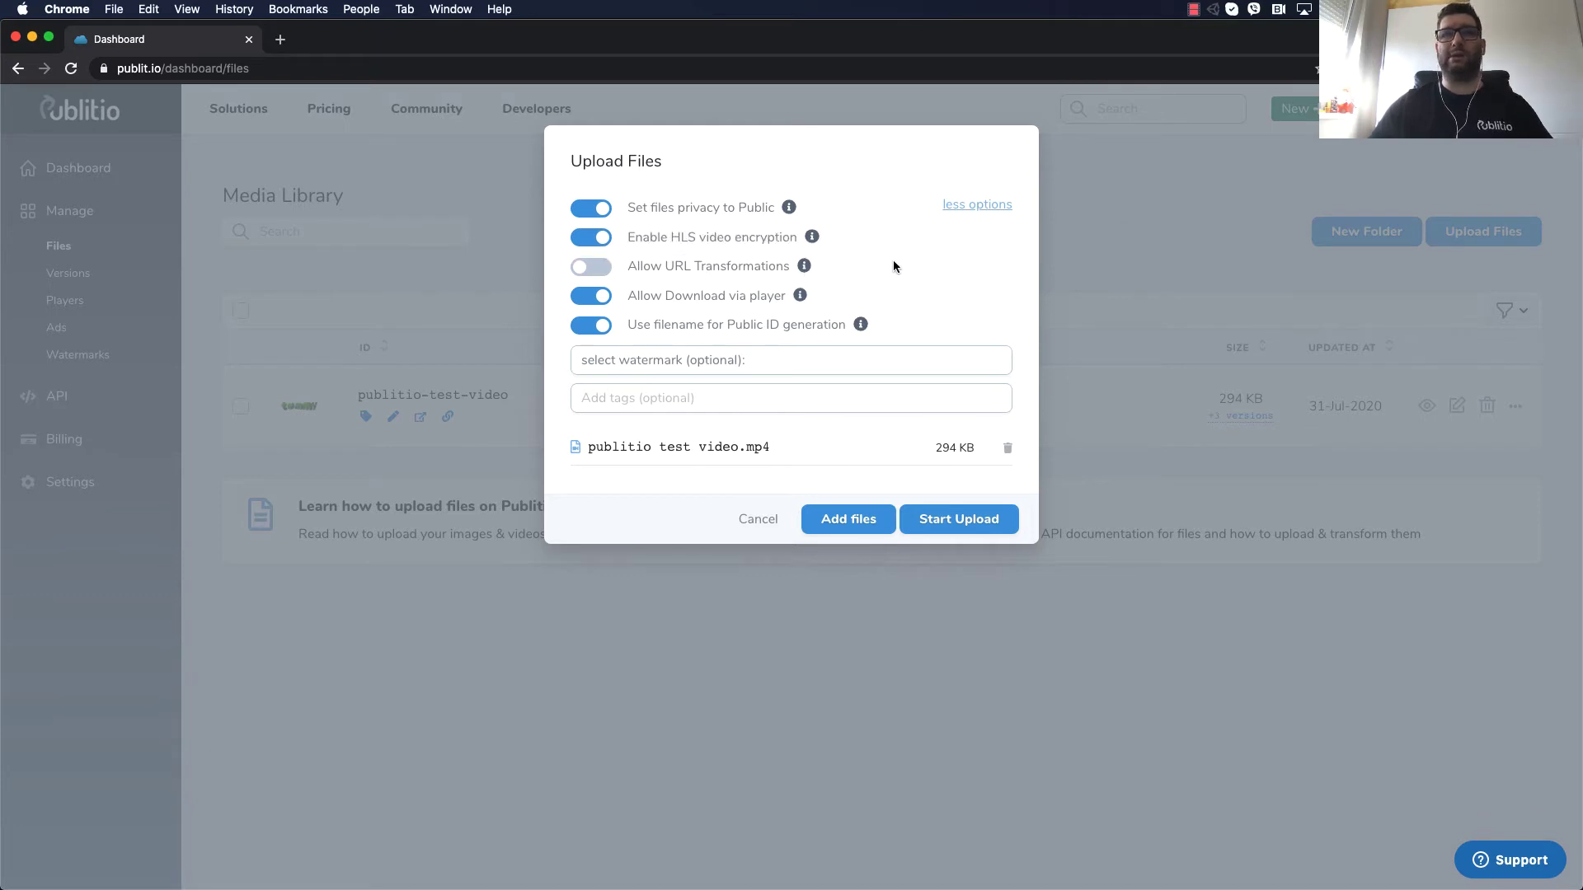
click(975, 520)
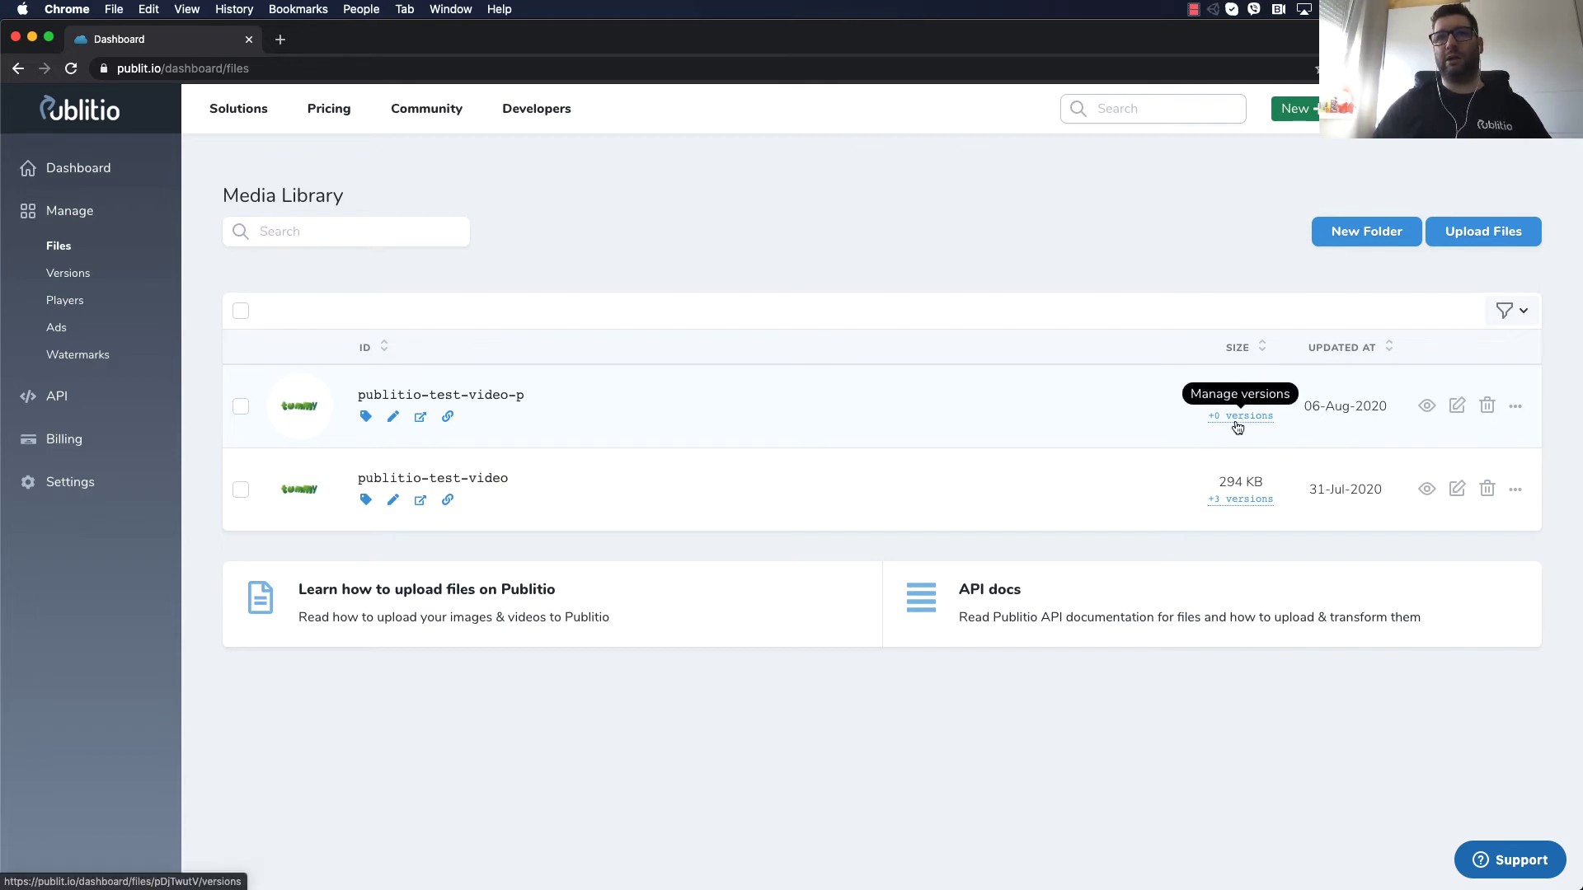
- Reload the Media Library so publitio-test-video-p shows 3 versions
mouse_move(284, 103)
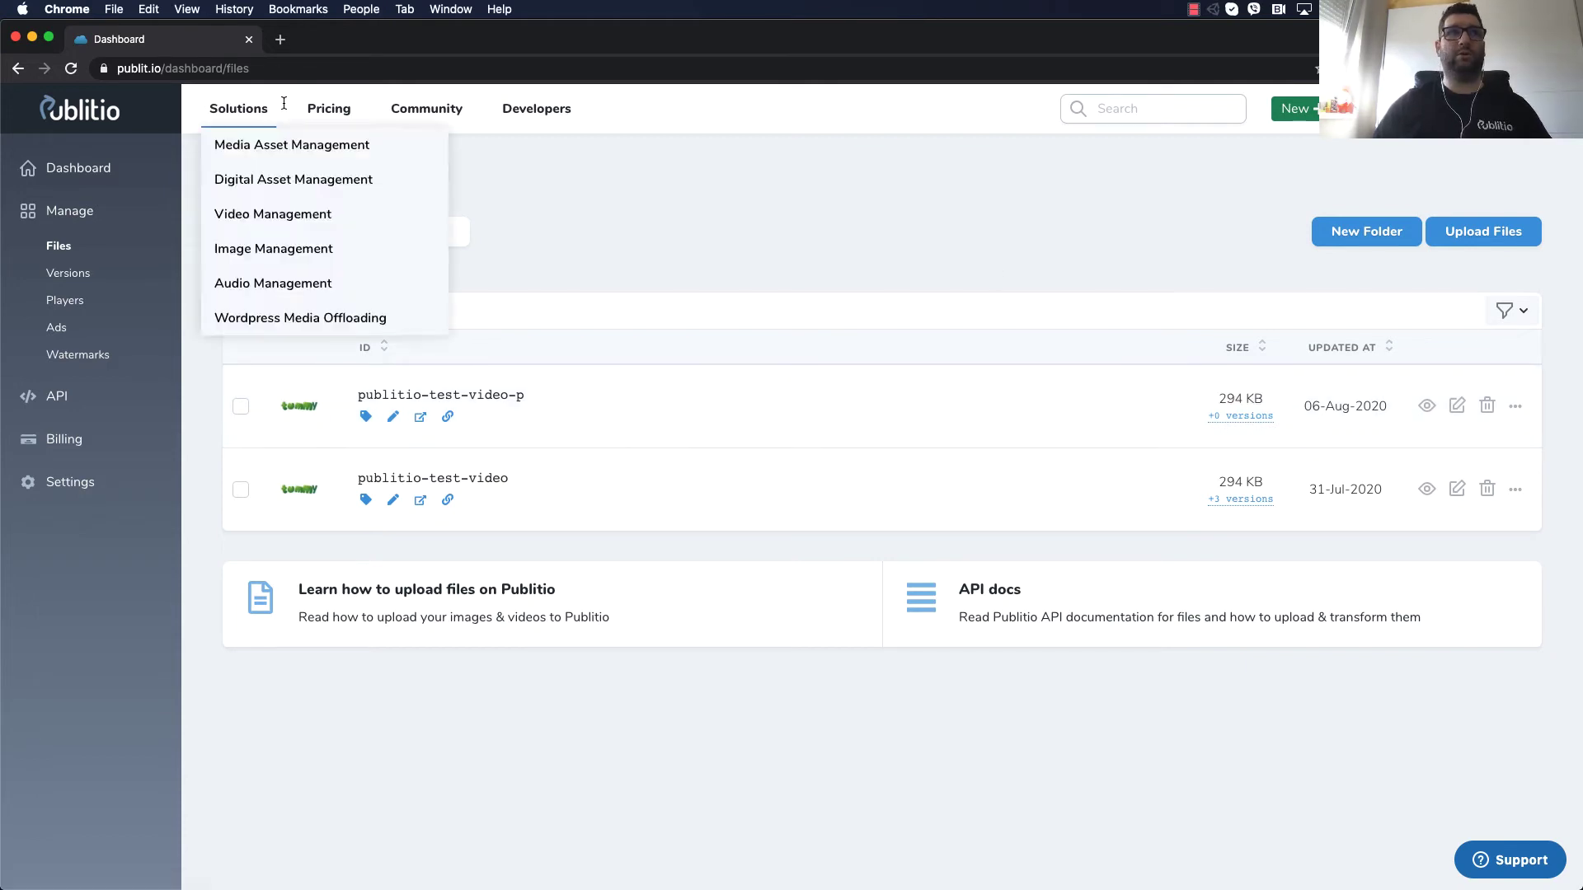
click(71, 68)
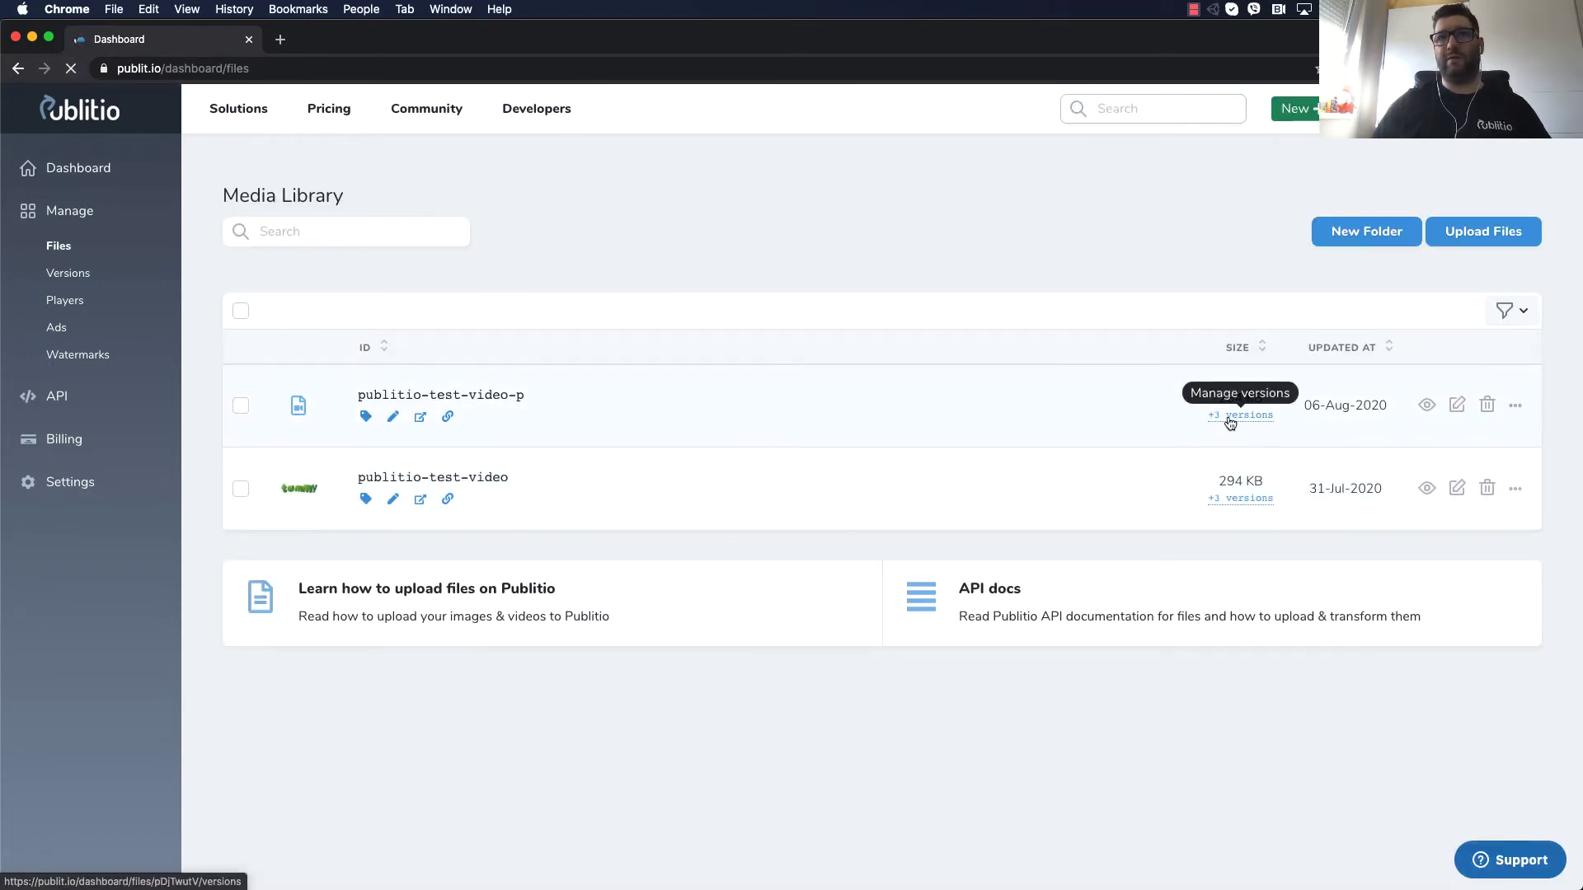
- View publitio-test-video-p's File Details and check its w_1280 JPG version in a temporary tab
click(1428, 410)
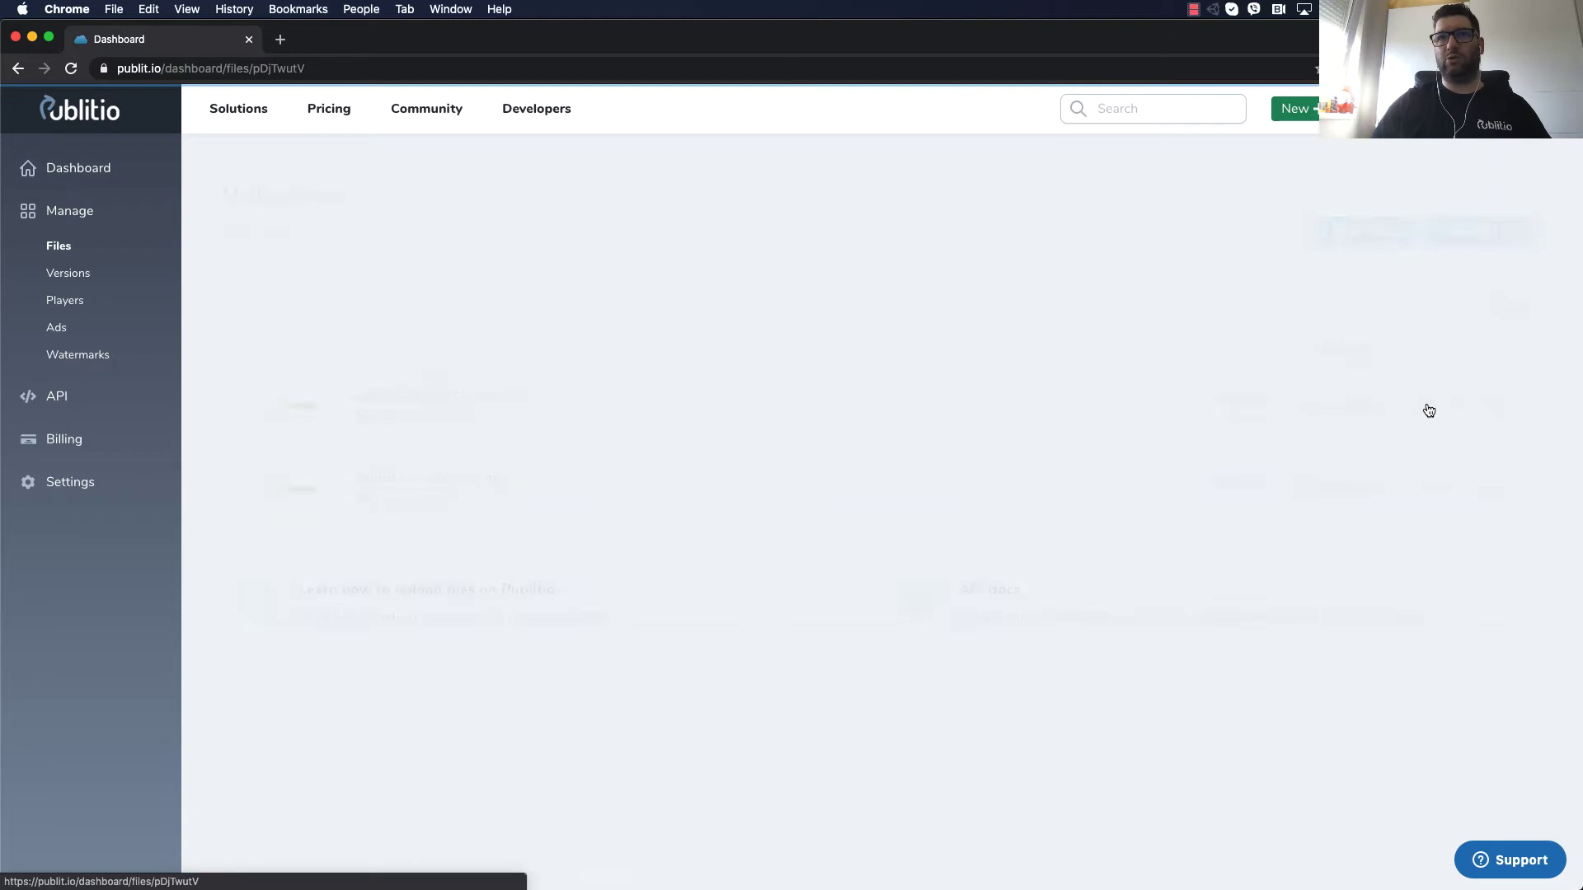
scroll(926, 601, down, 15)
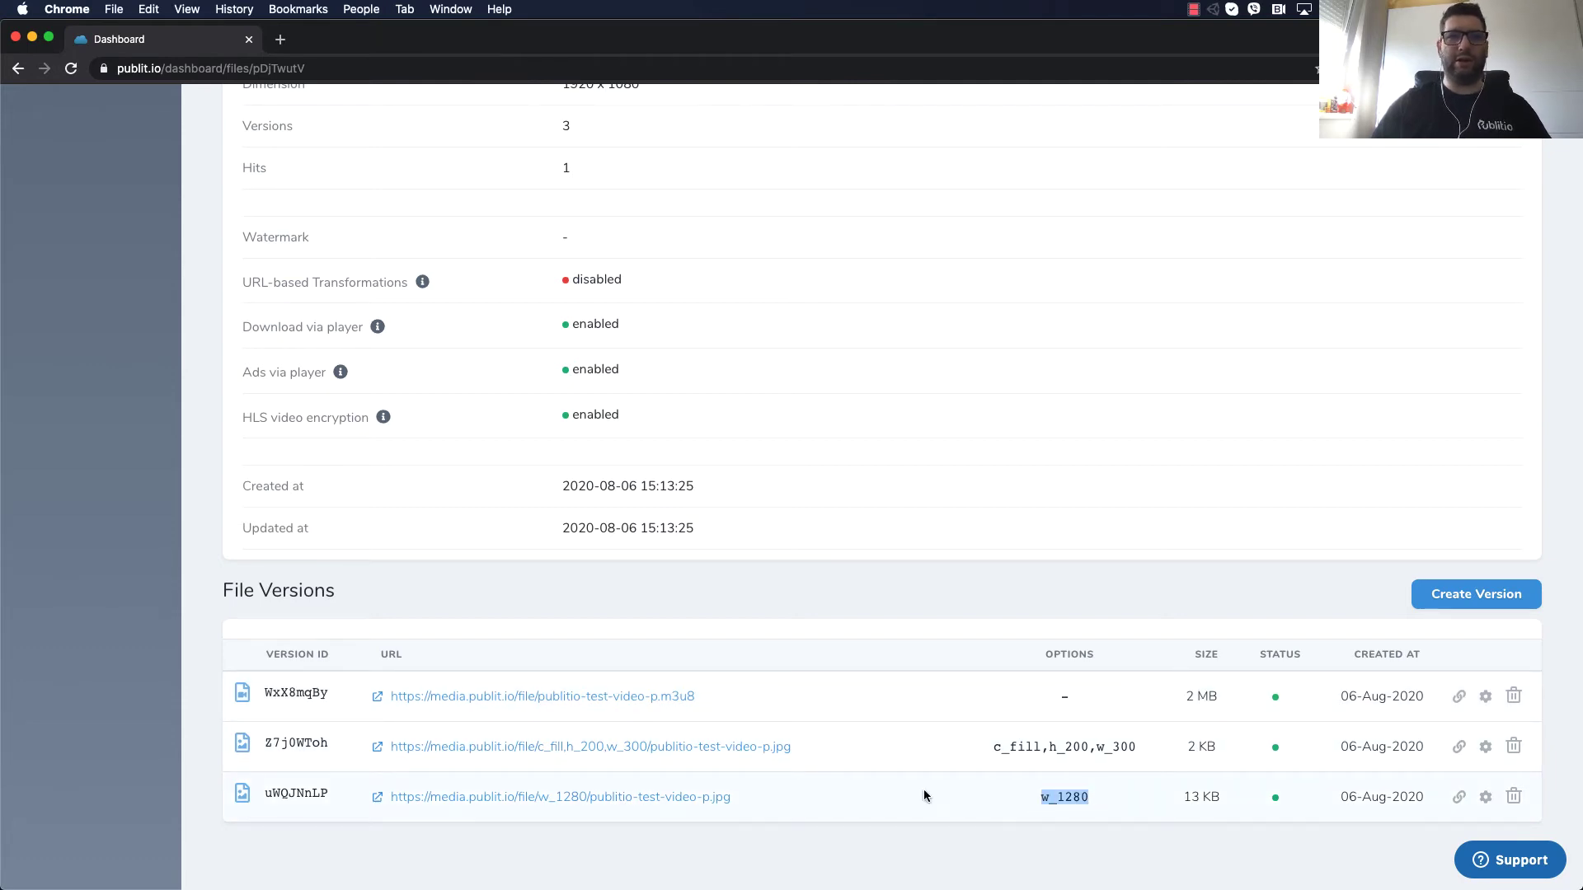
right_click(692, 800)
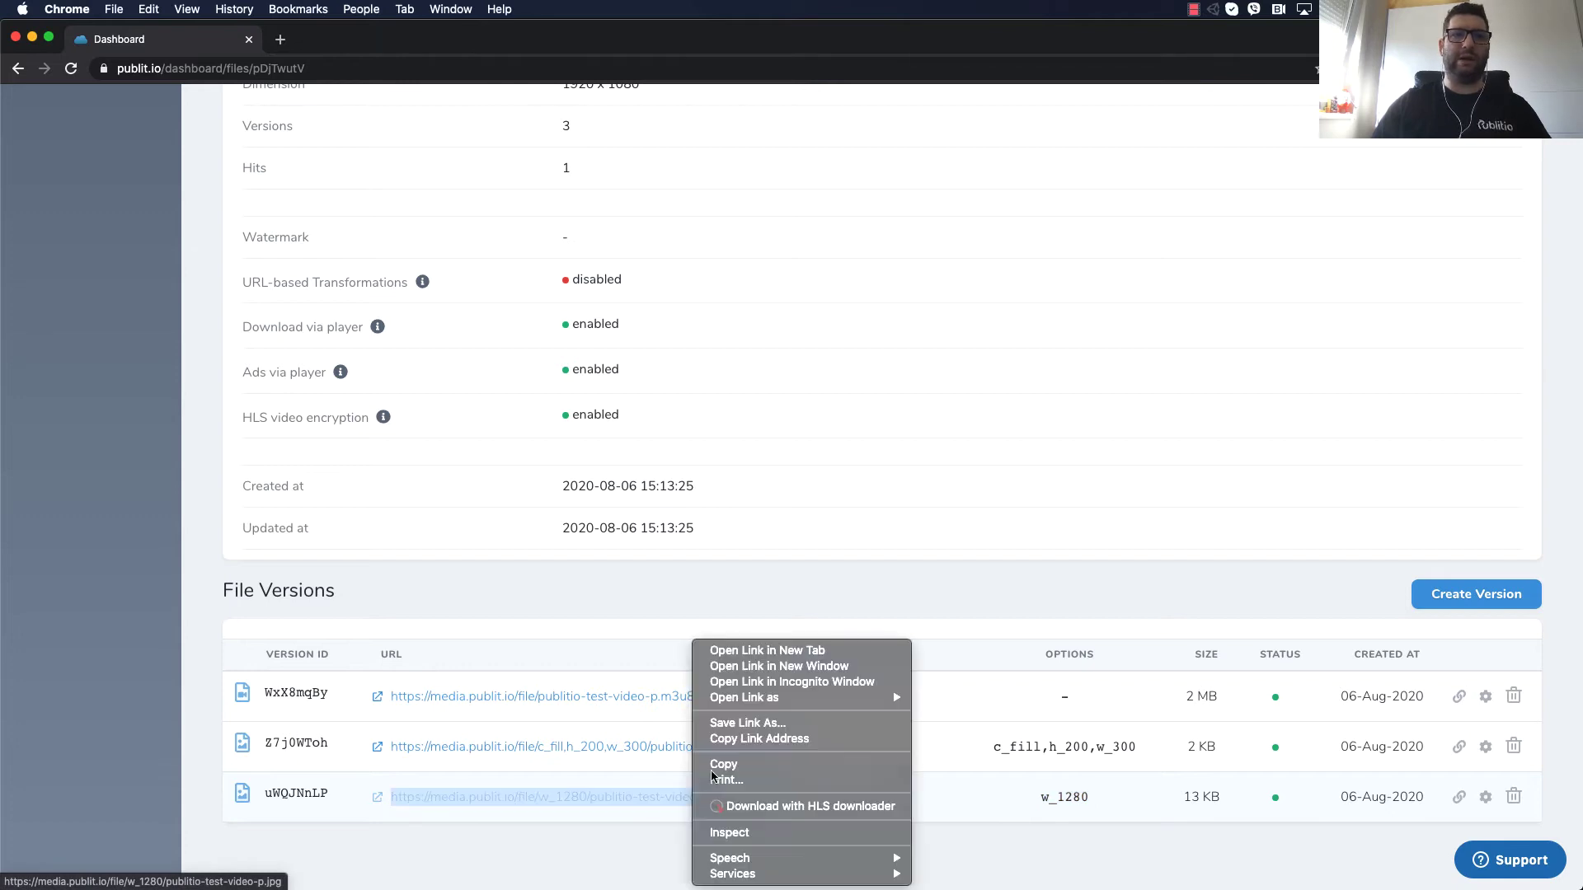
click(767, 651)
click(399, 45)
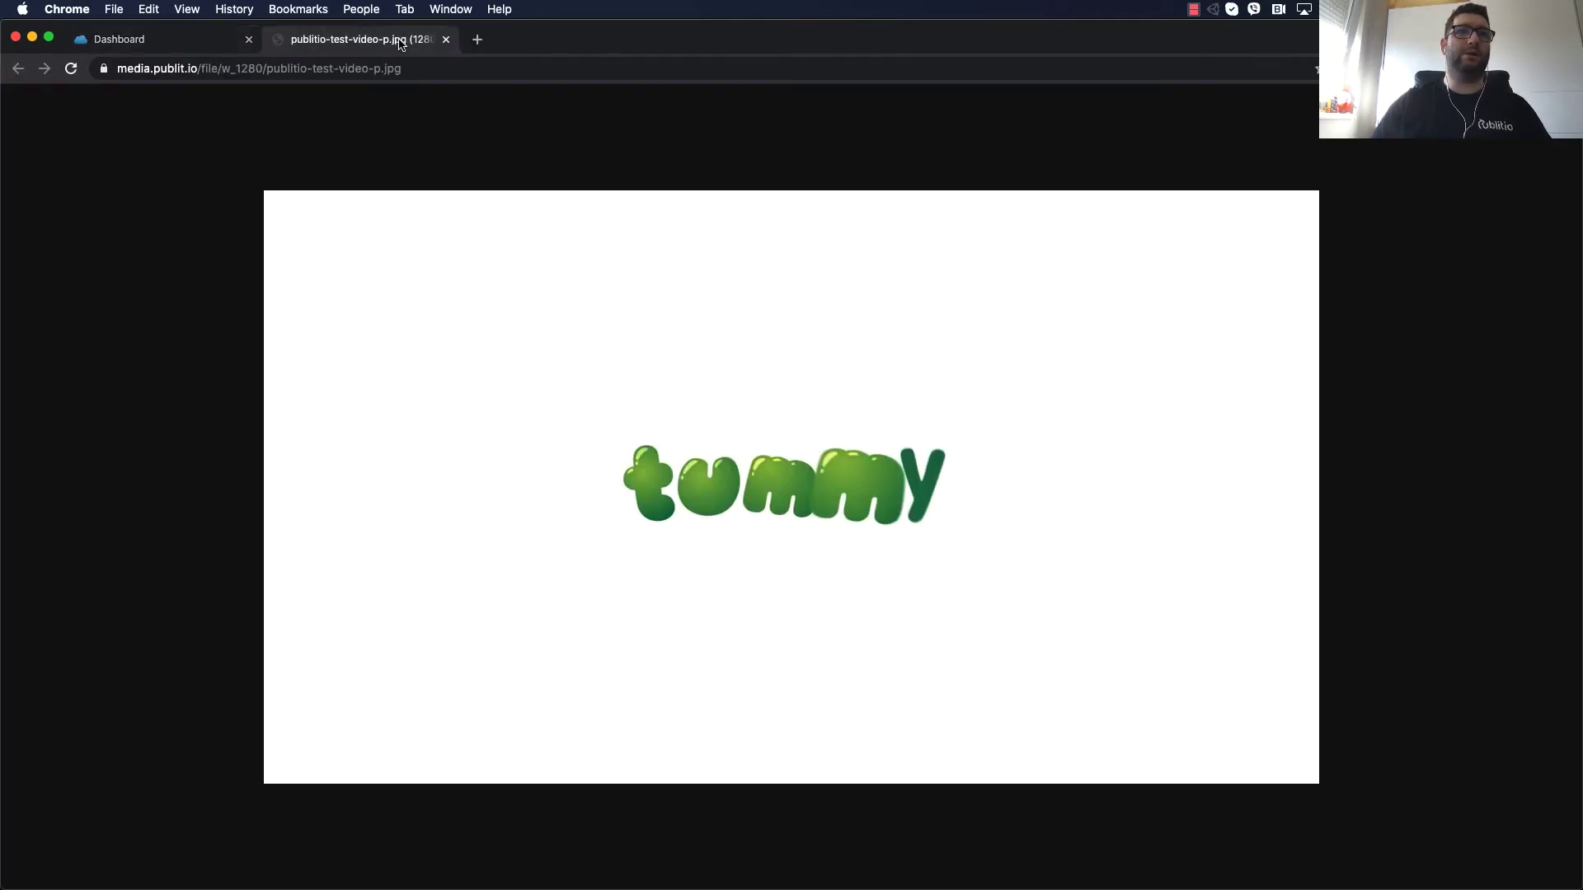
click(446, 40)
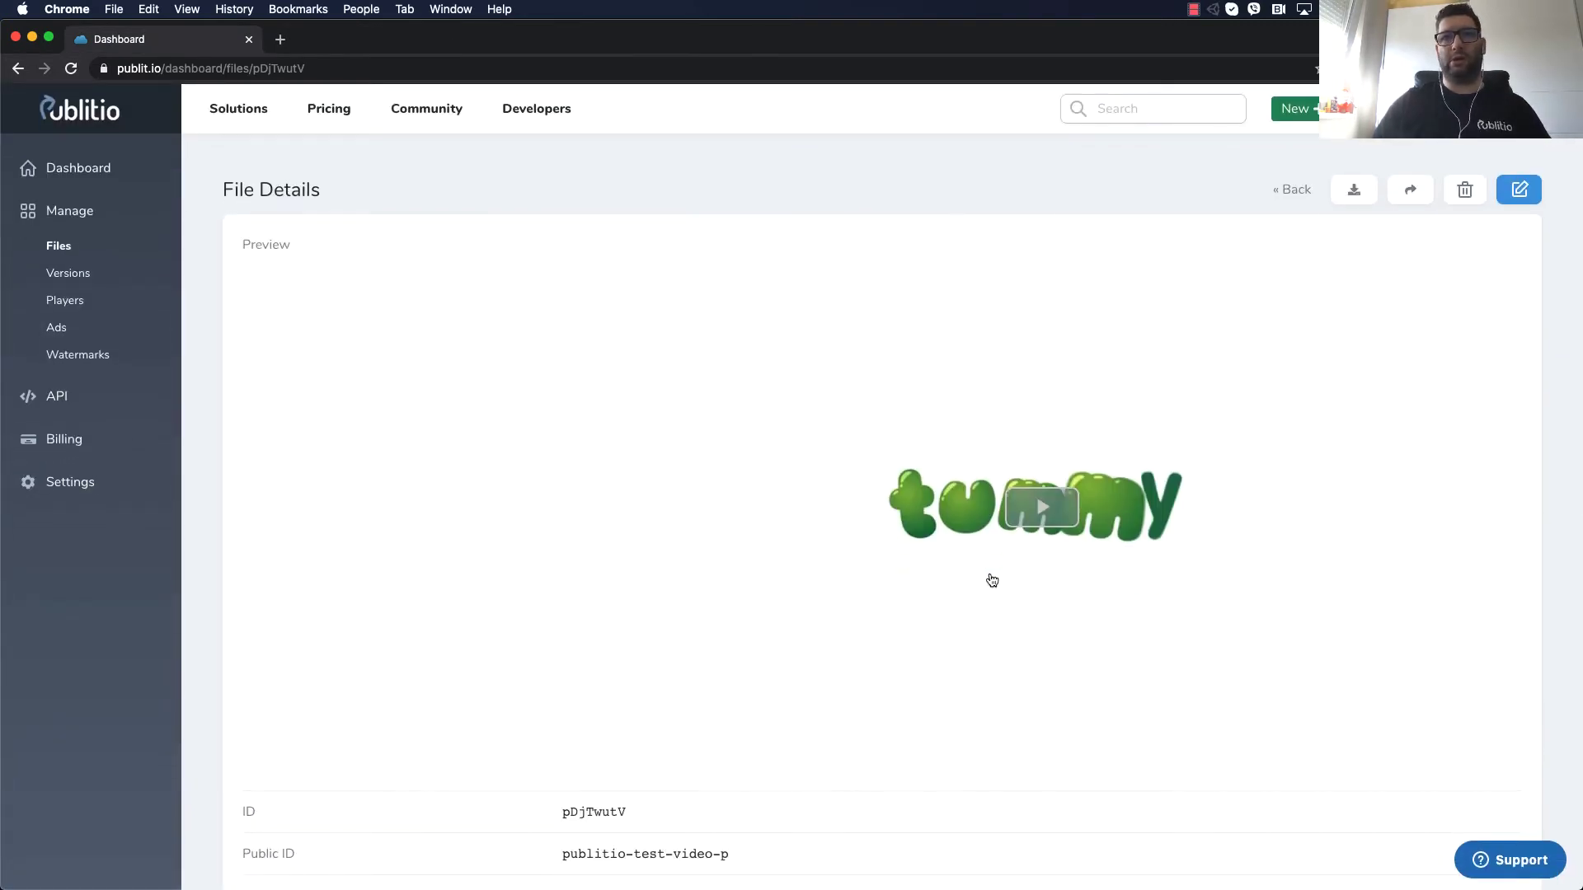
scroll(926, 537, down, 15)
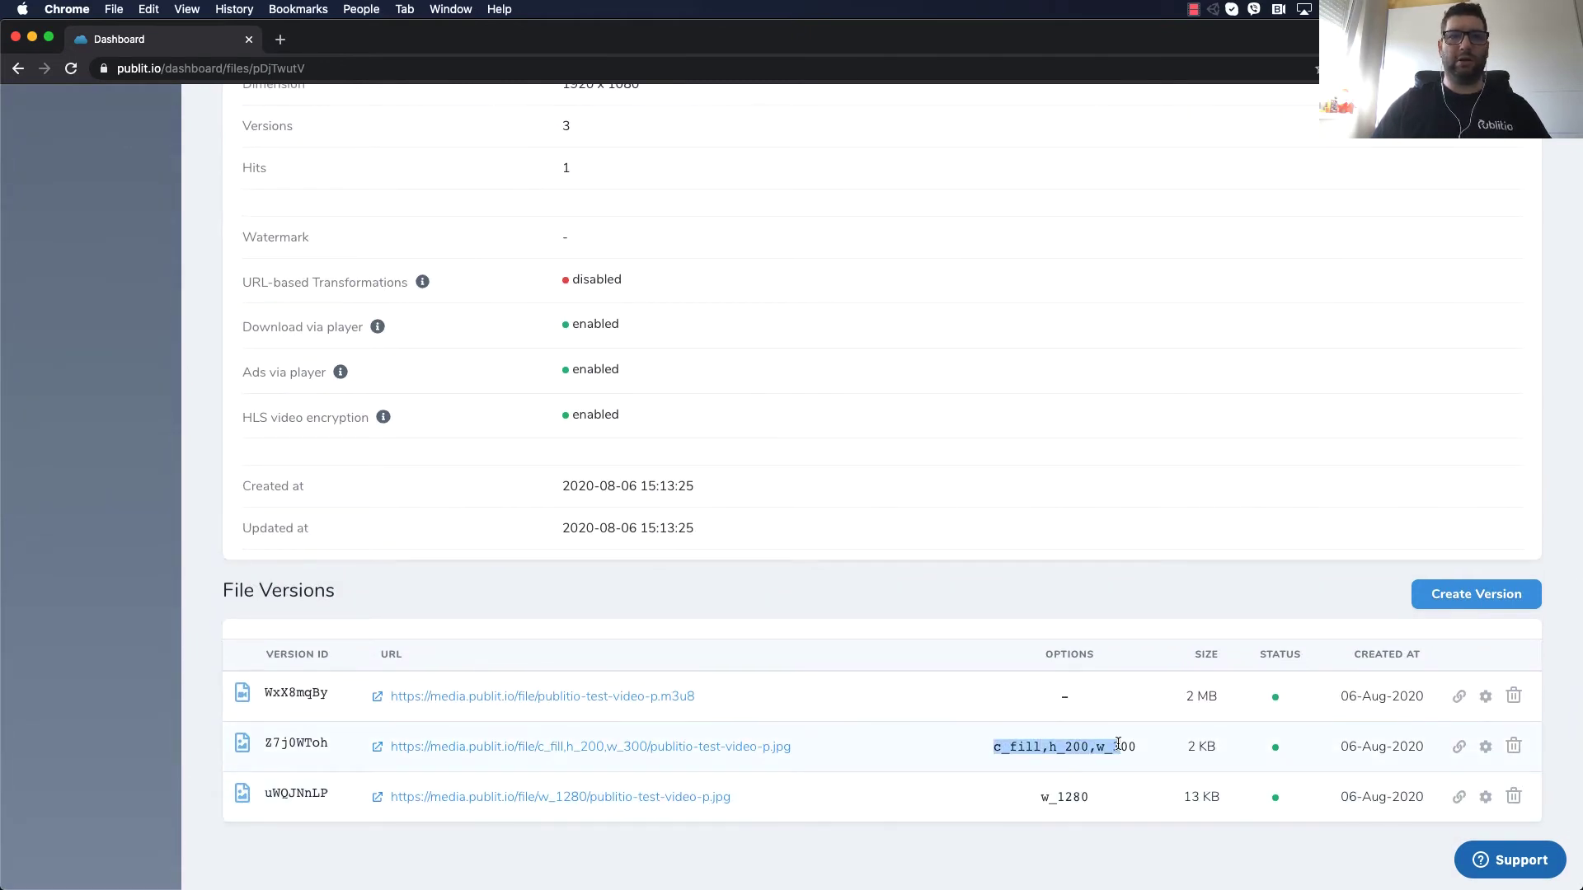
drag(1118, 745, 1150, 747)
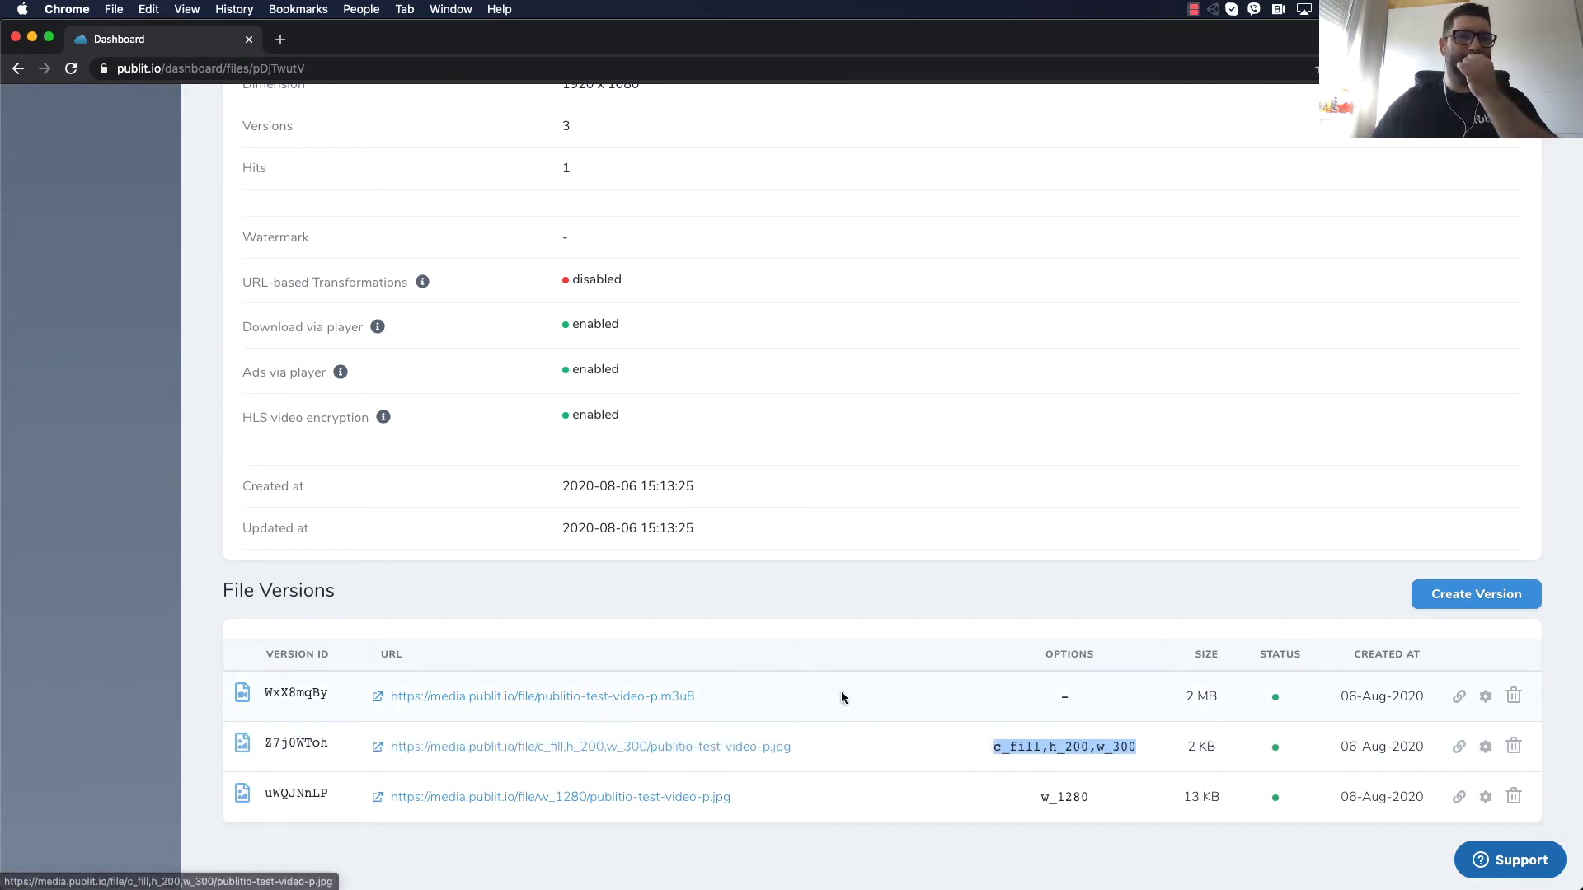
scroll(841, 697, up, 15)
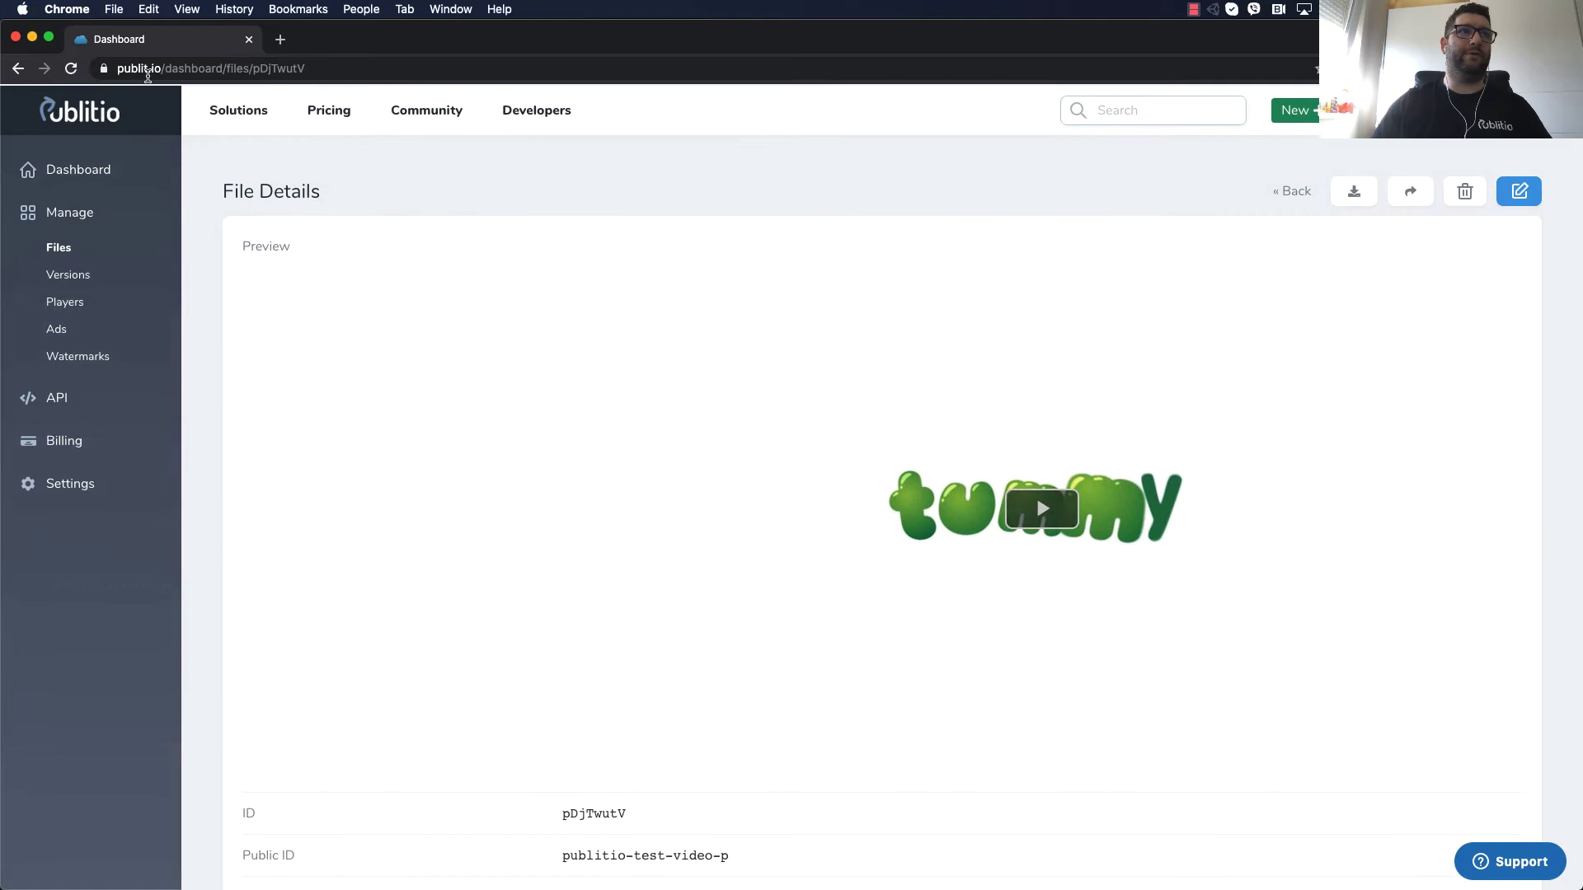
click(19, 70)
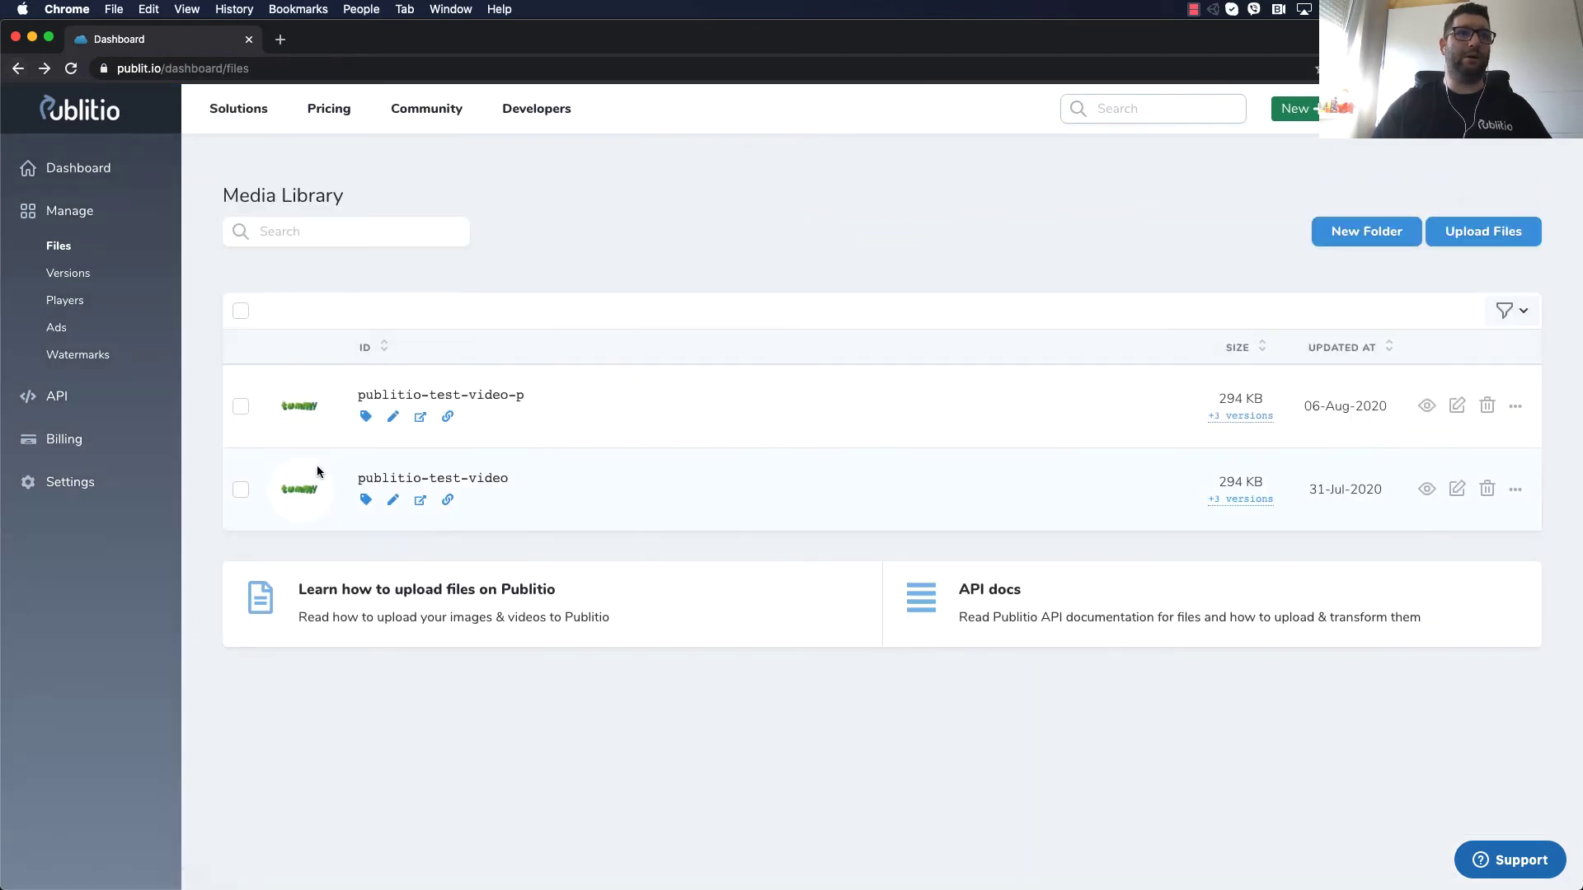
click(1427, 406)
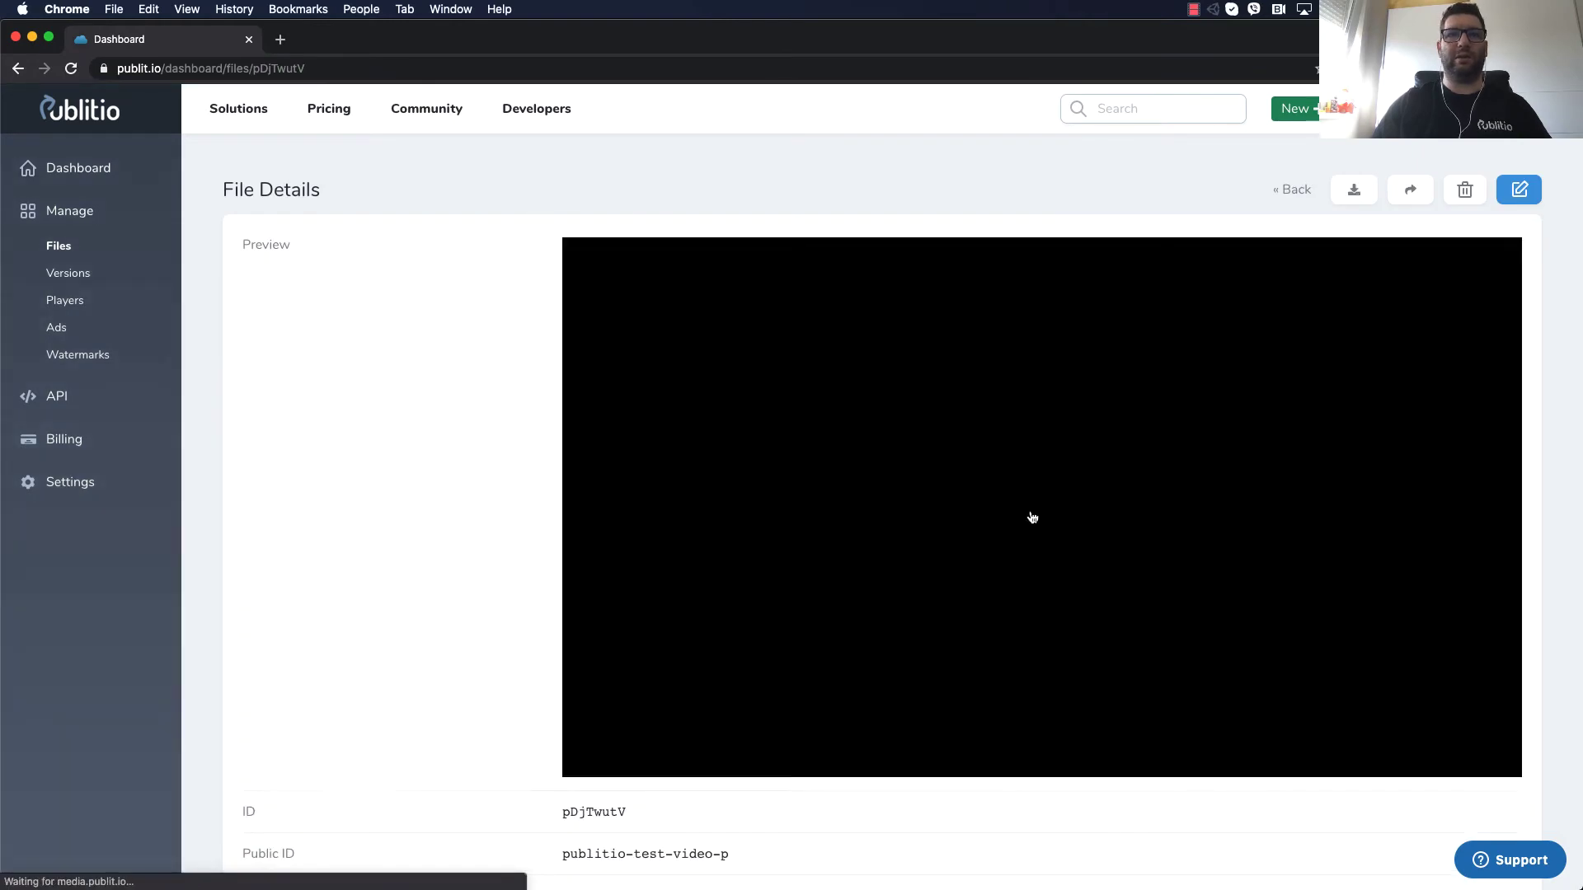
scroll(1031, 516, down, 15)
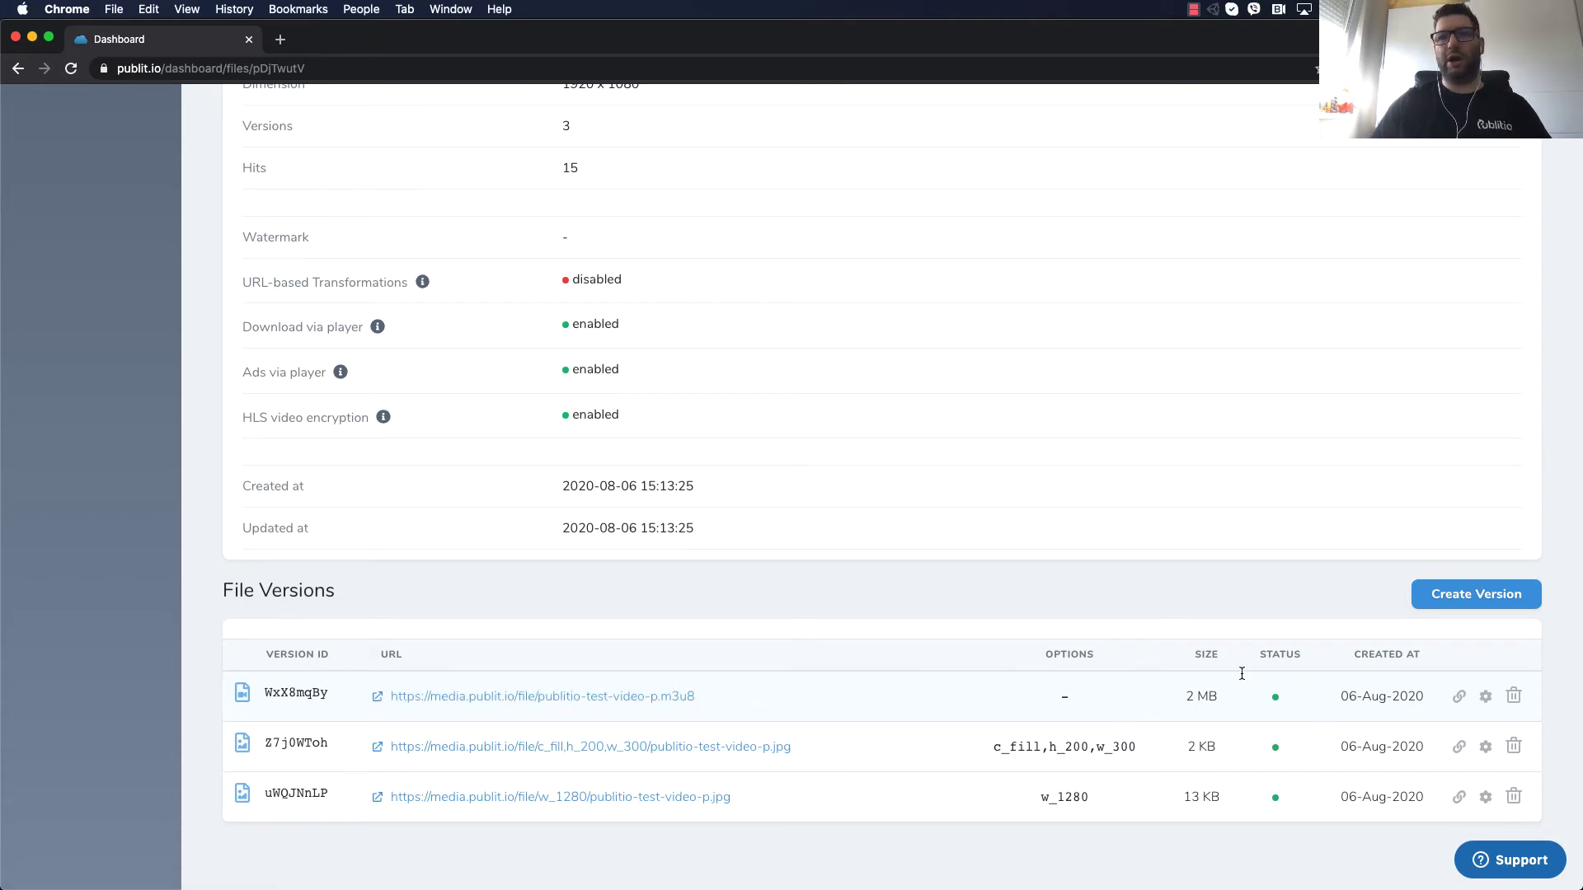
mouse_move(1248, 694)
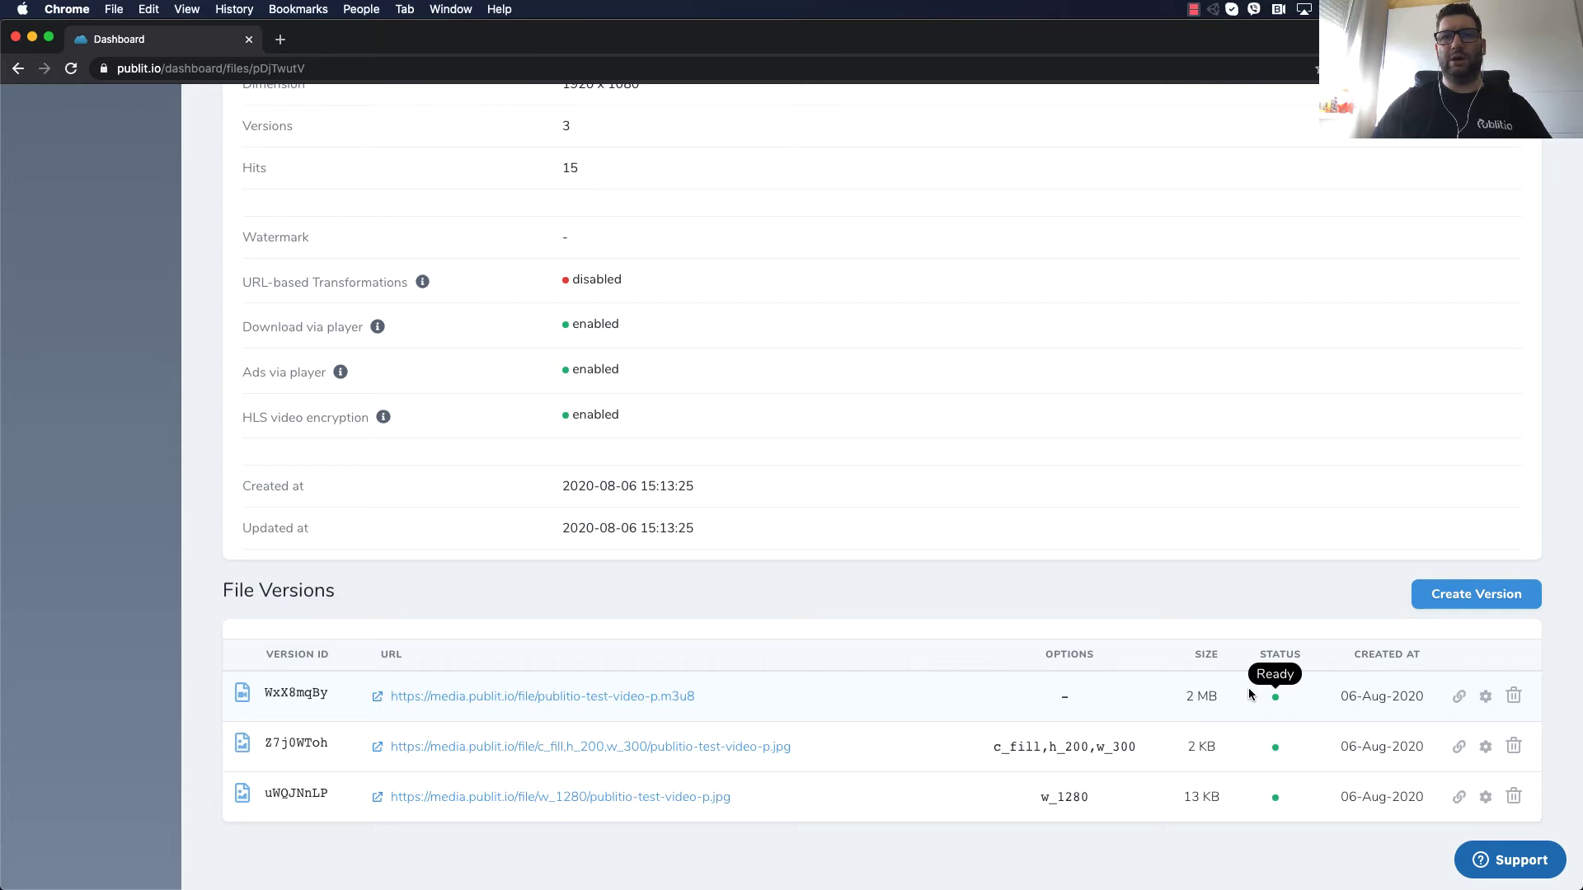
scroll(1193, 582, up, 8)
scroll(1193, 583, up, 7)
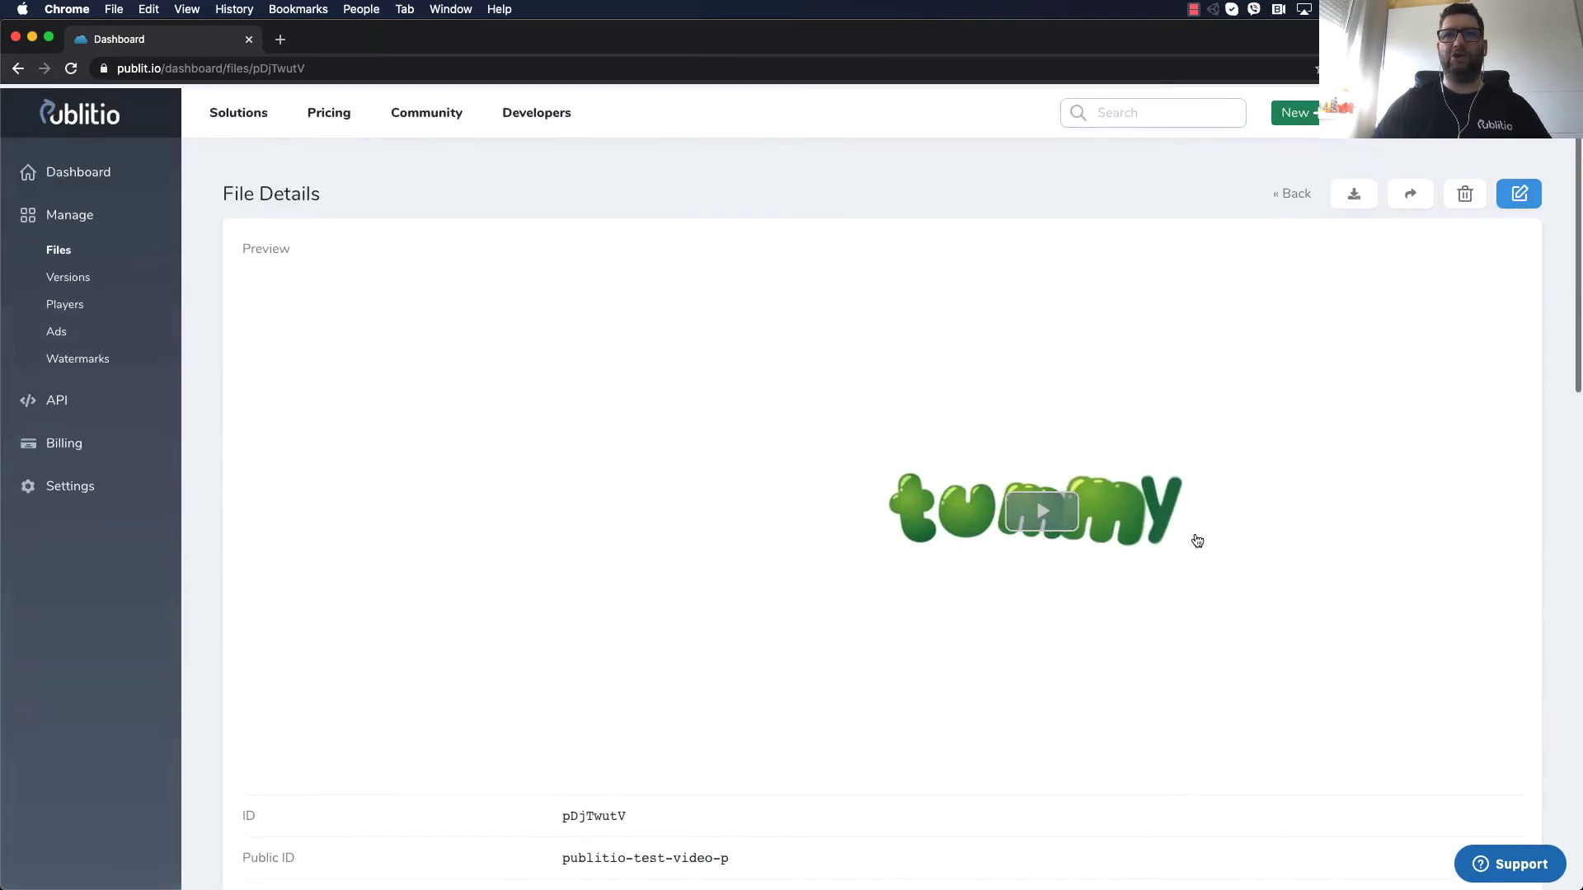
scroll(1154, 520, down, 1)
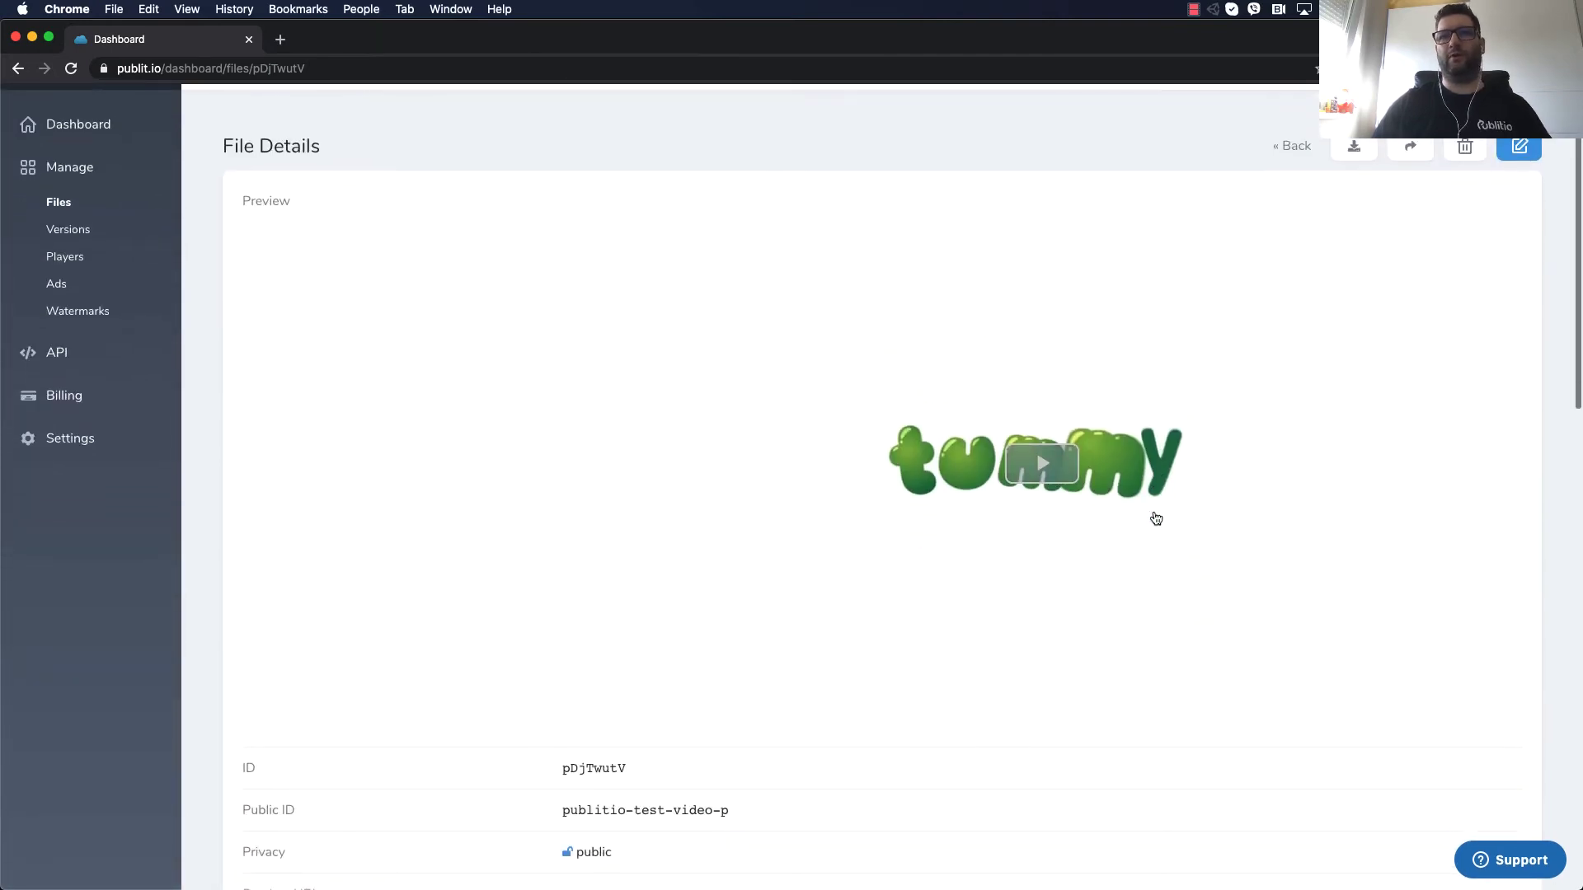
- Play the encrypted video preview, switching quality to 1080p and muting the sound
click(1048, 462)
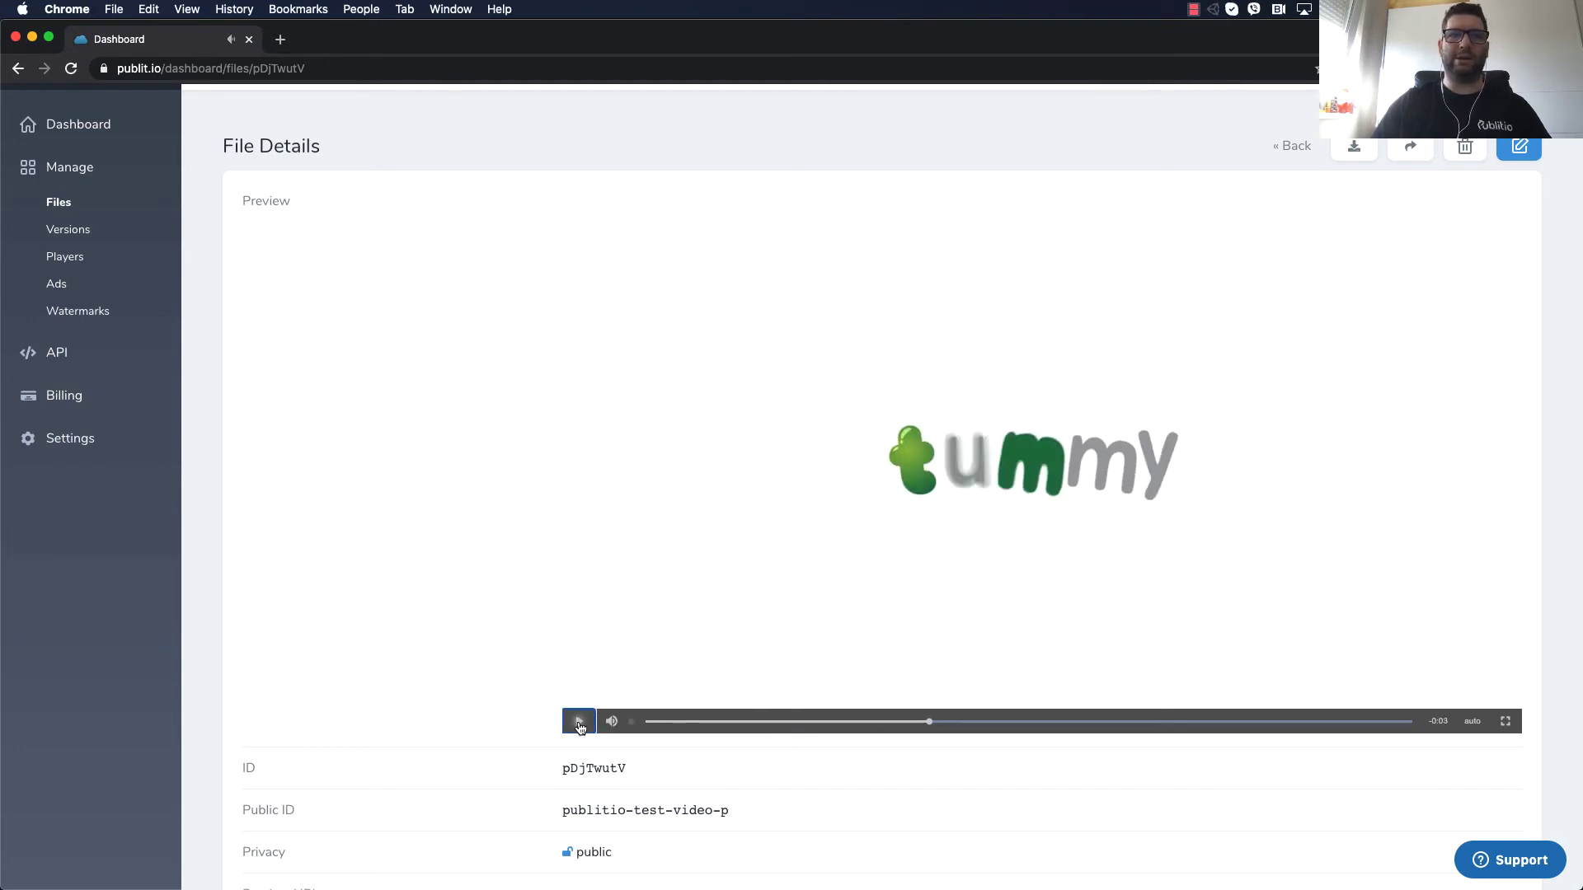
click(578, 722)
mouse_move(1476, 723)
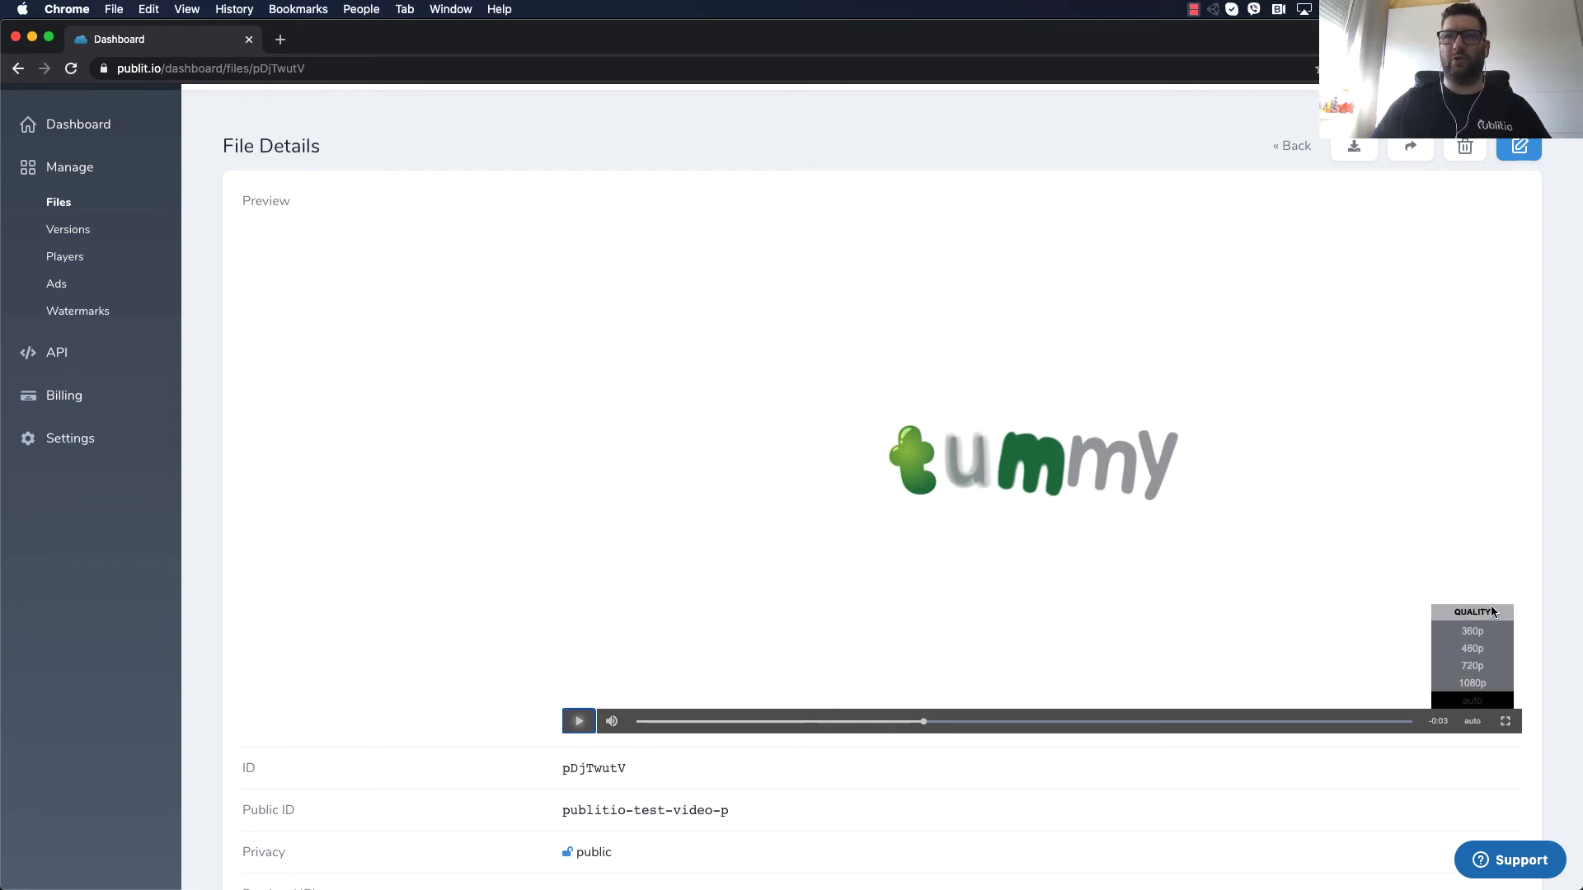
click(1491, 632)
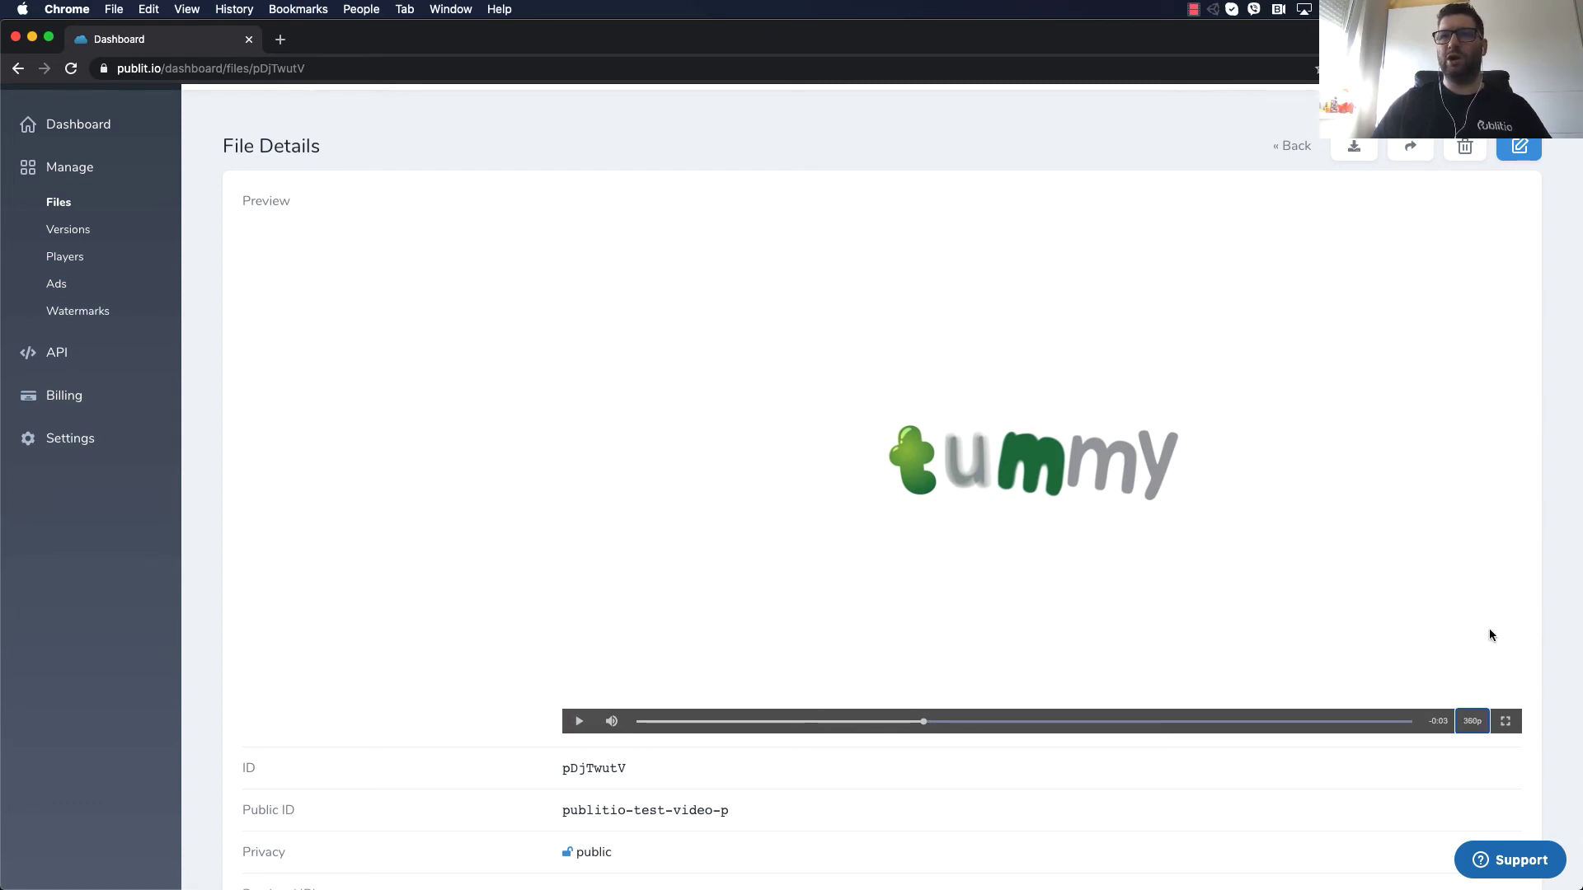
click(578, 722)
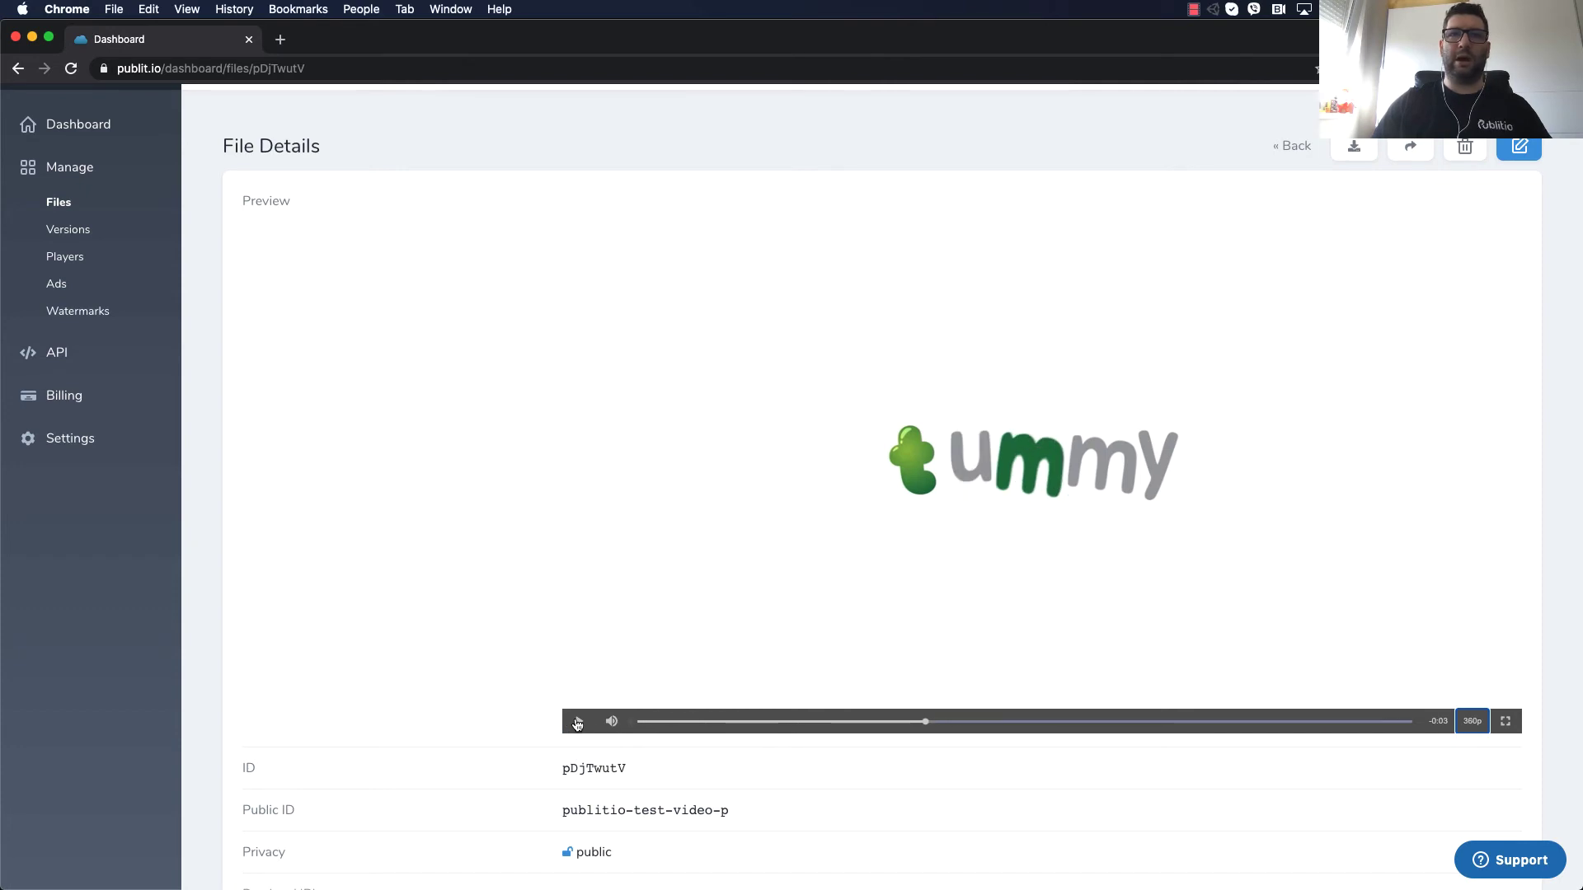
click(578, 722)
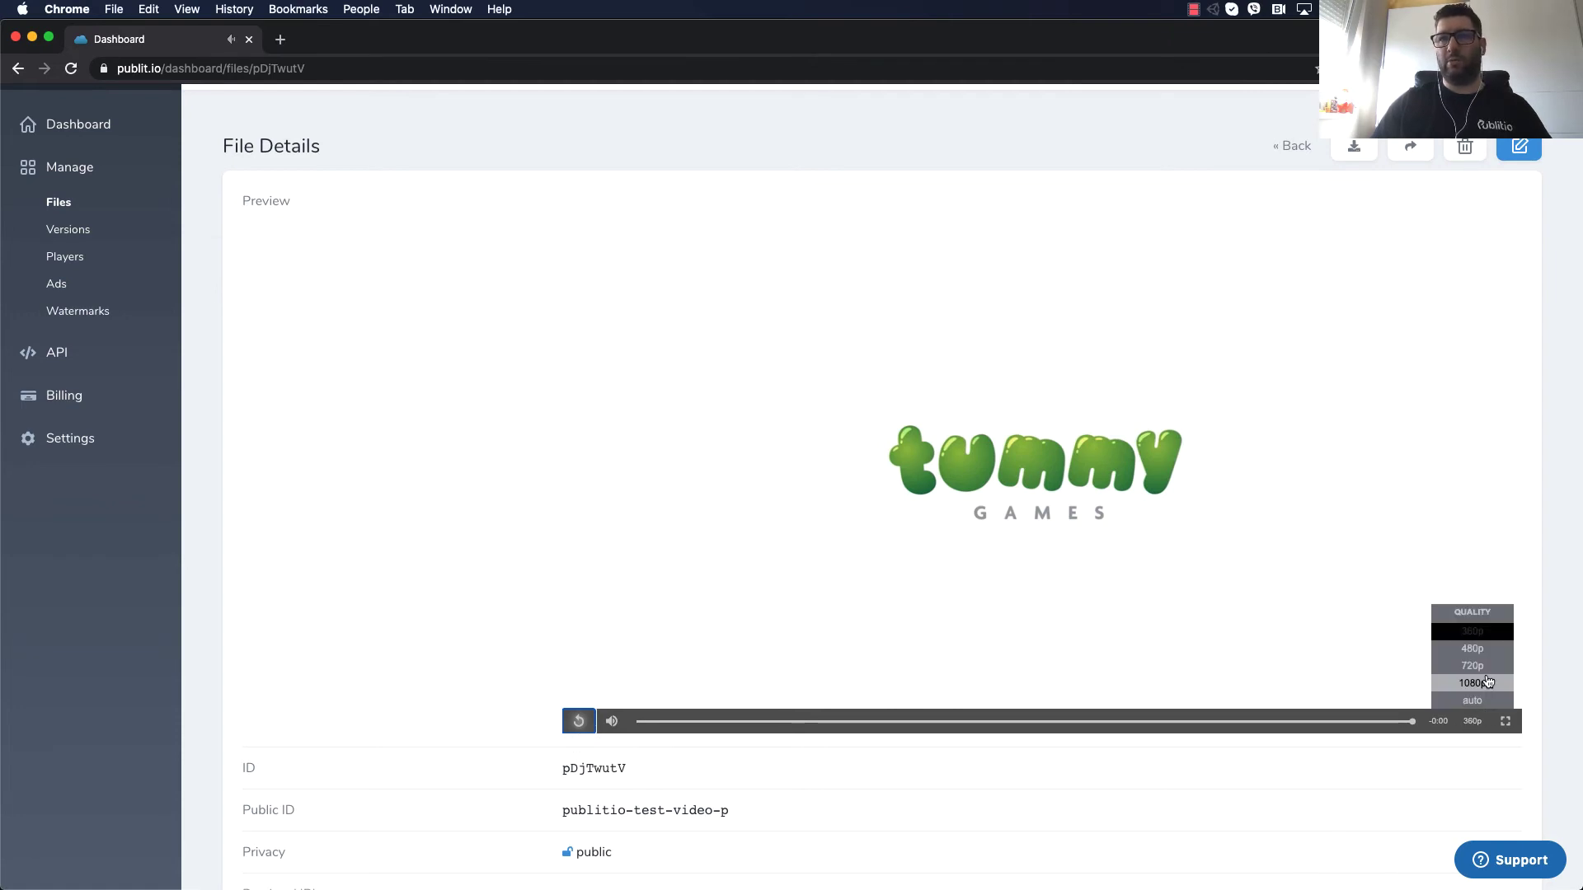
click(1488, 683)
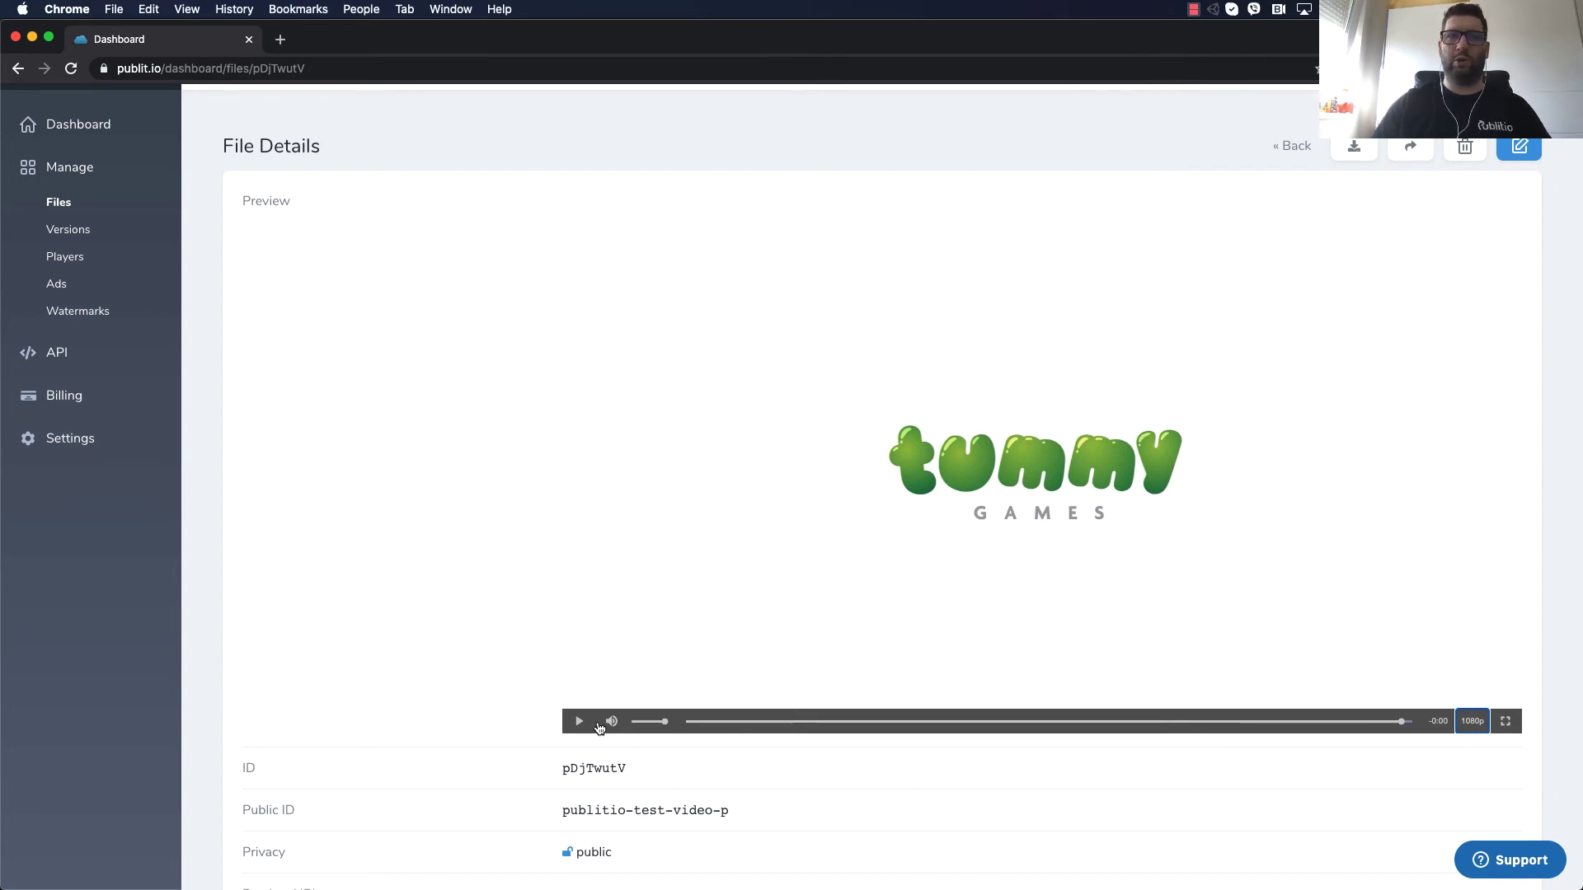
click(613, 723)
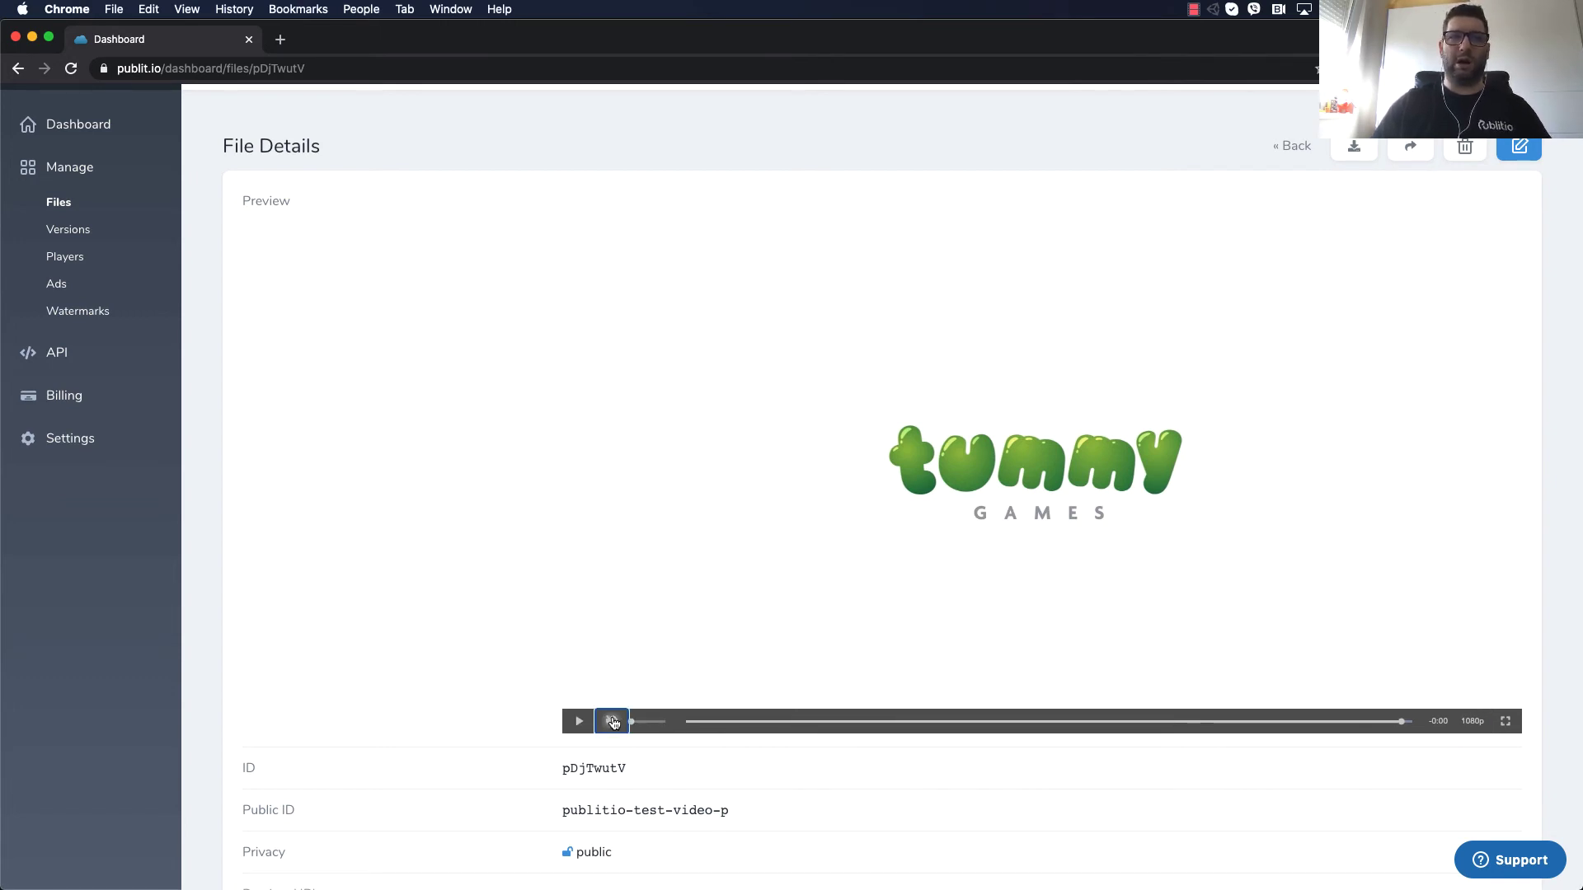
click(579, 721)
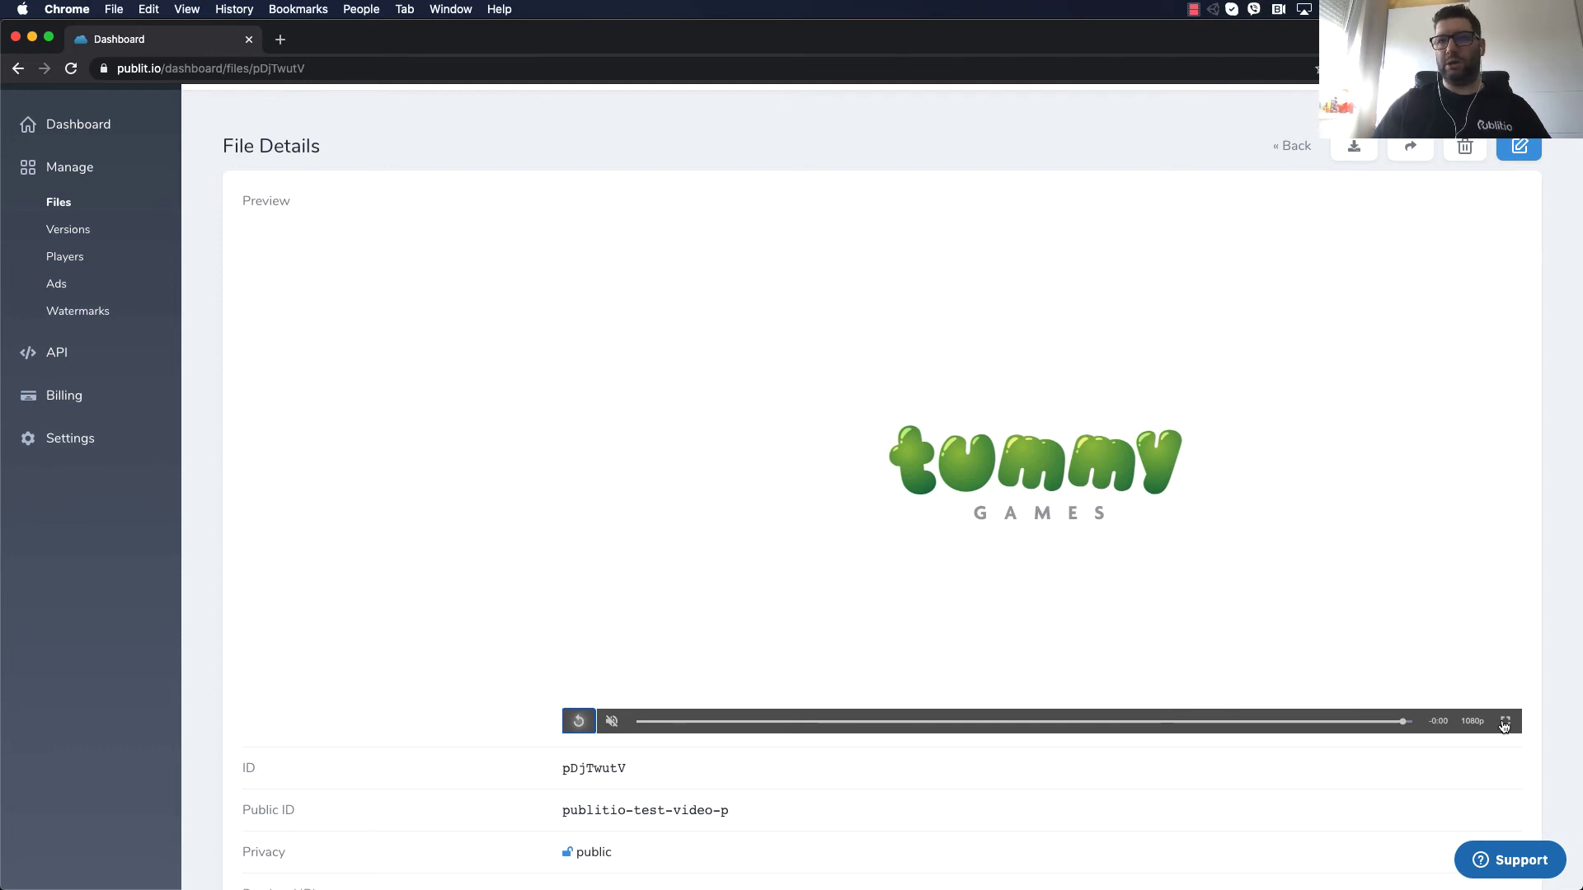
- Back in Files, open publitio-test-video-p's embed codes and select the hlstest player
click(1294, 147)
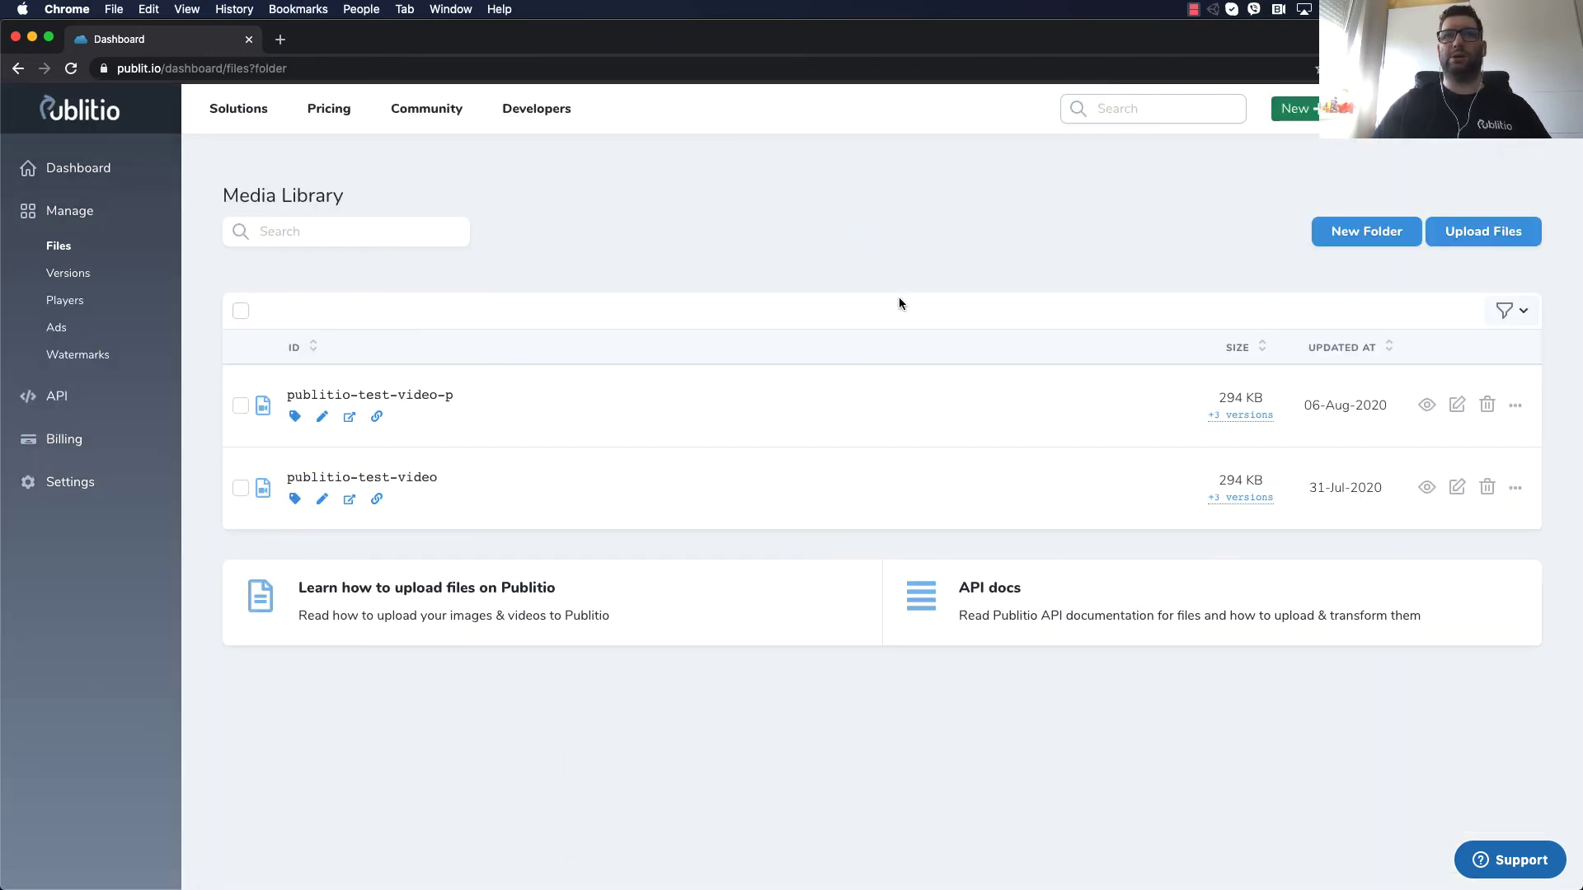
click(1518, 408)
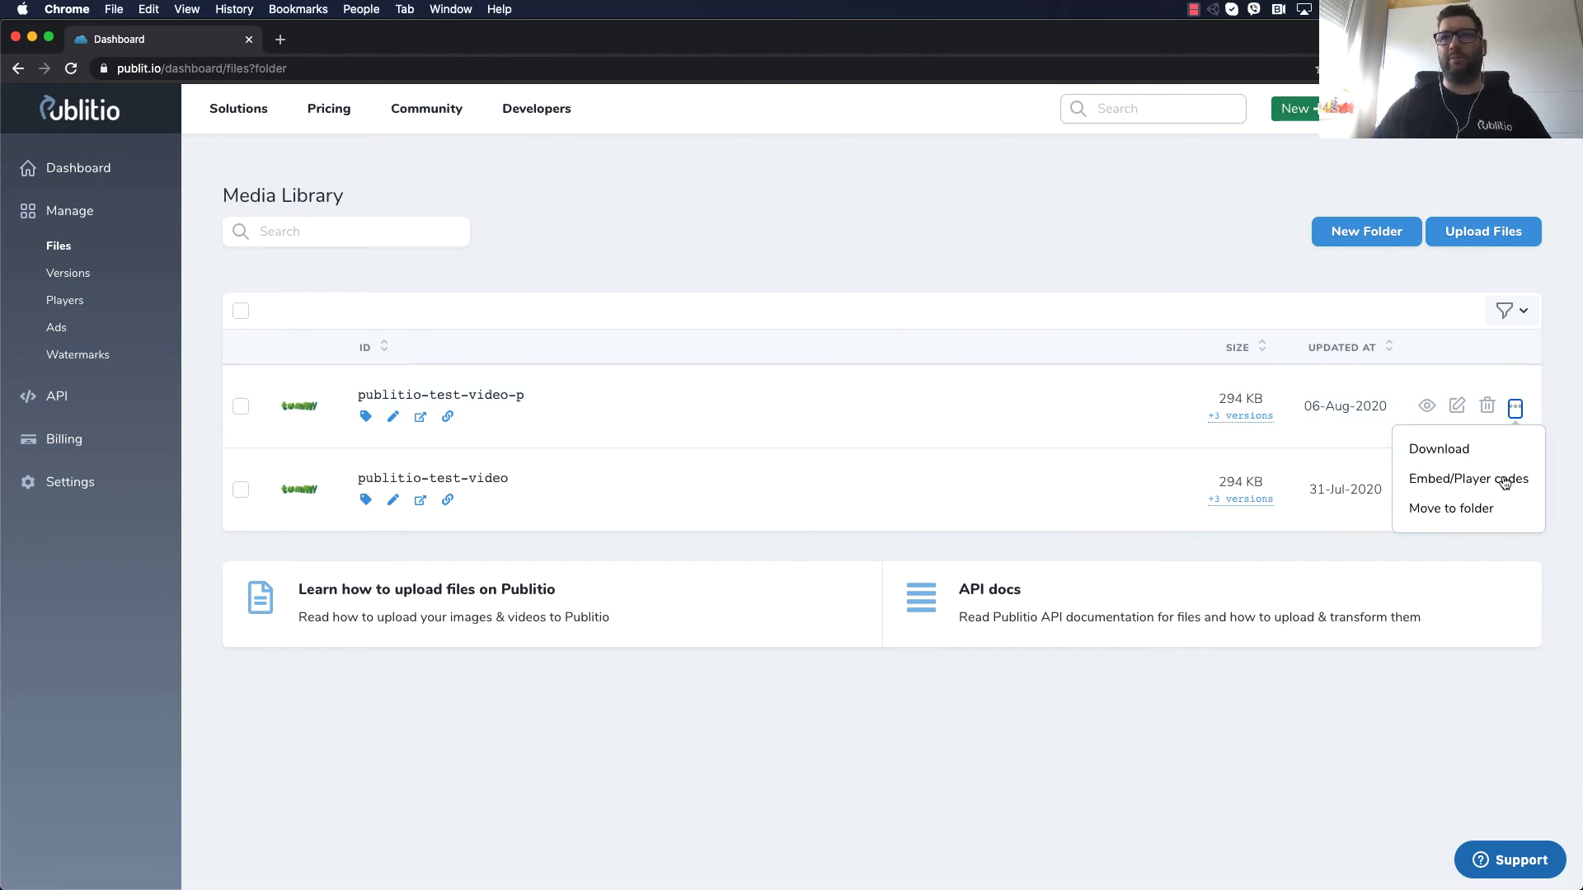
click(1468, 479)
scroll(679, 216, up, 2)
click(718, 183)
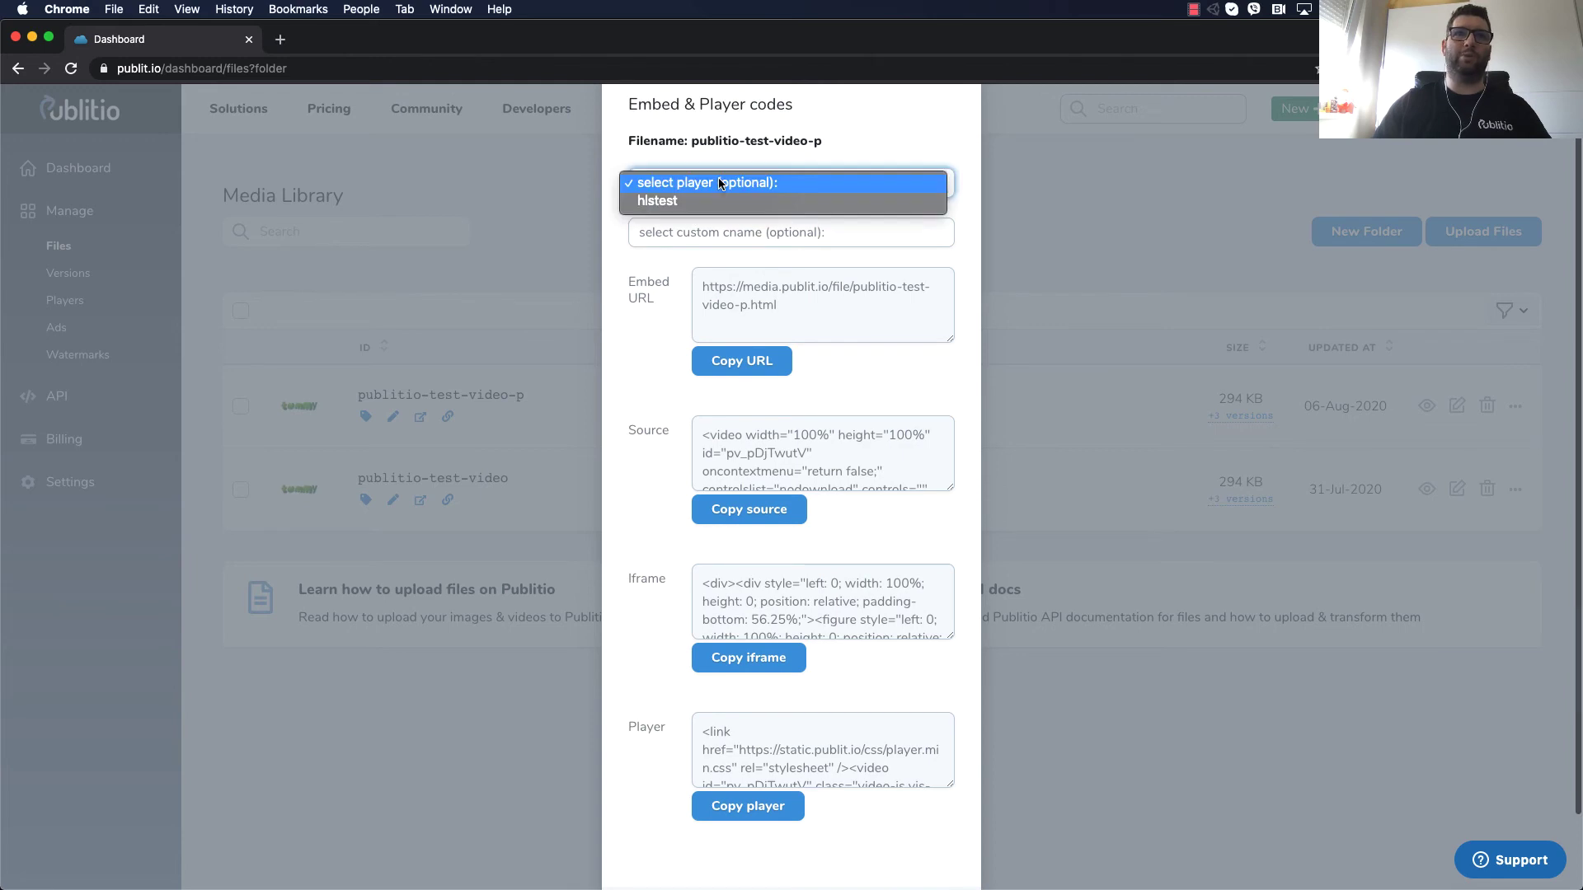
click(696, 204)
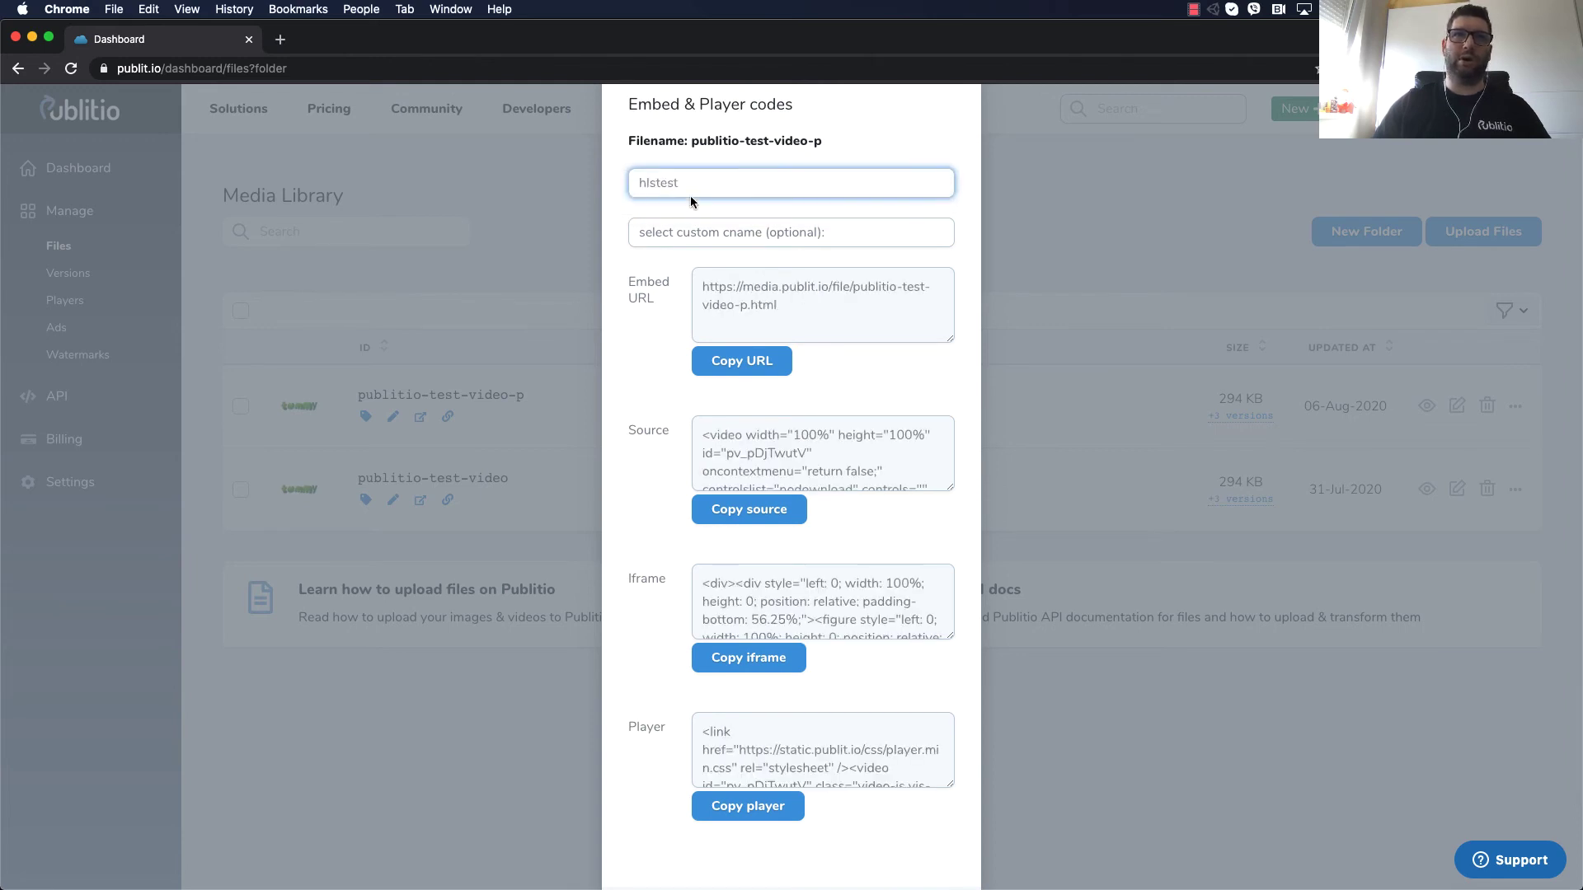
- Copy the iframe embed code and close the embed codes dialog
scroll(650, 414, down, 2)
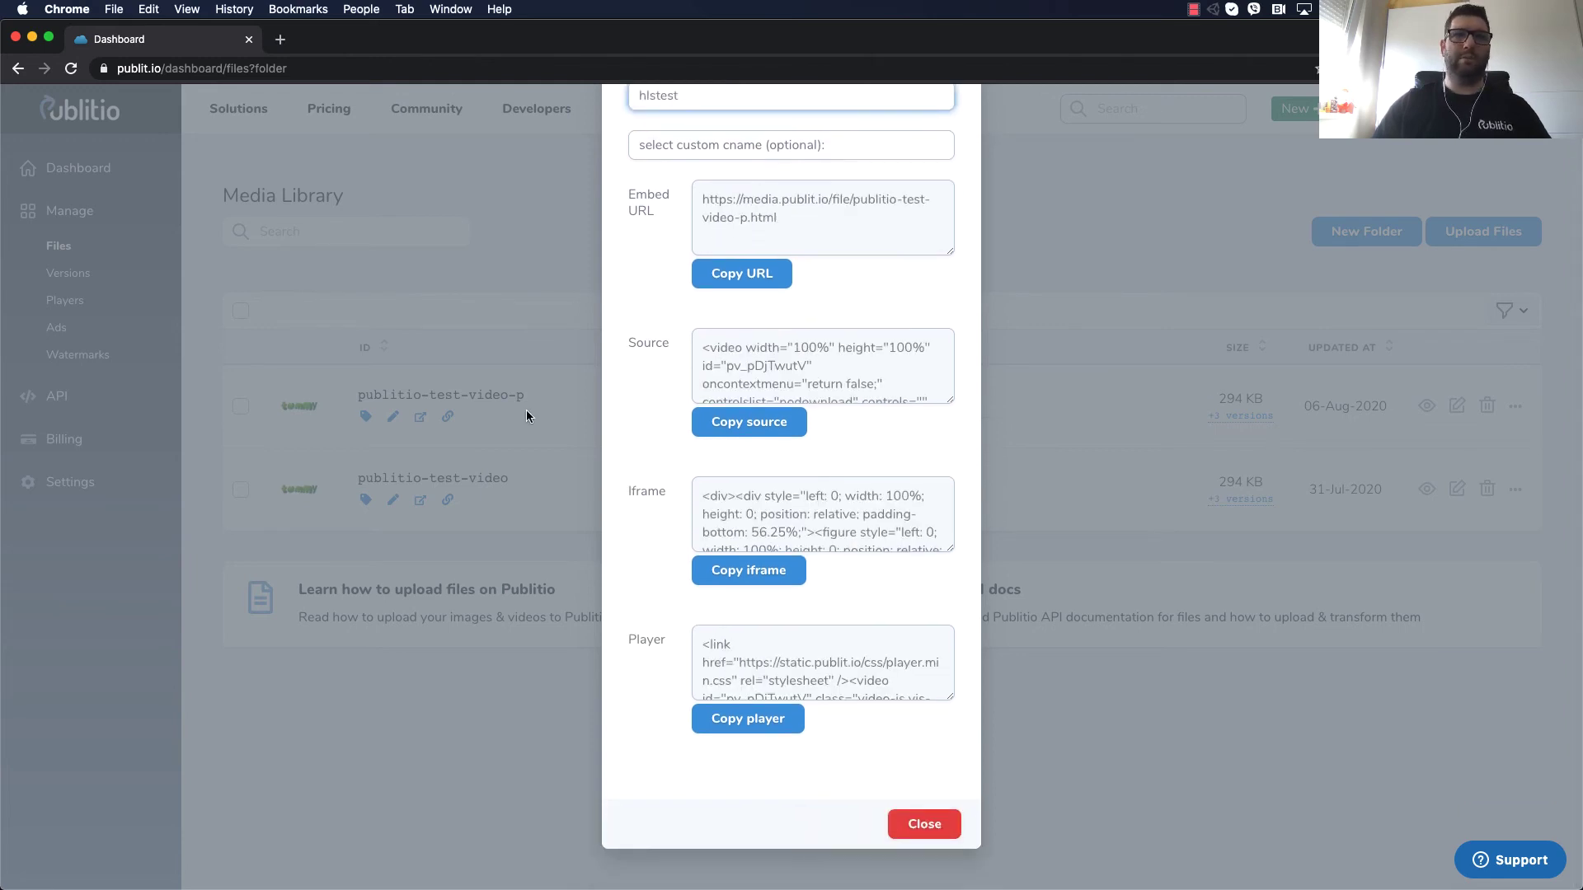
scroll(687, 285, up, 3)
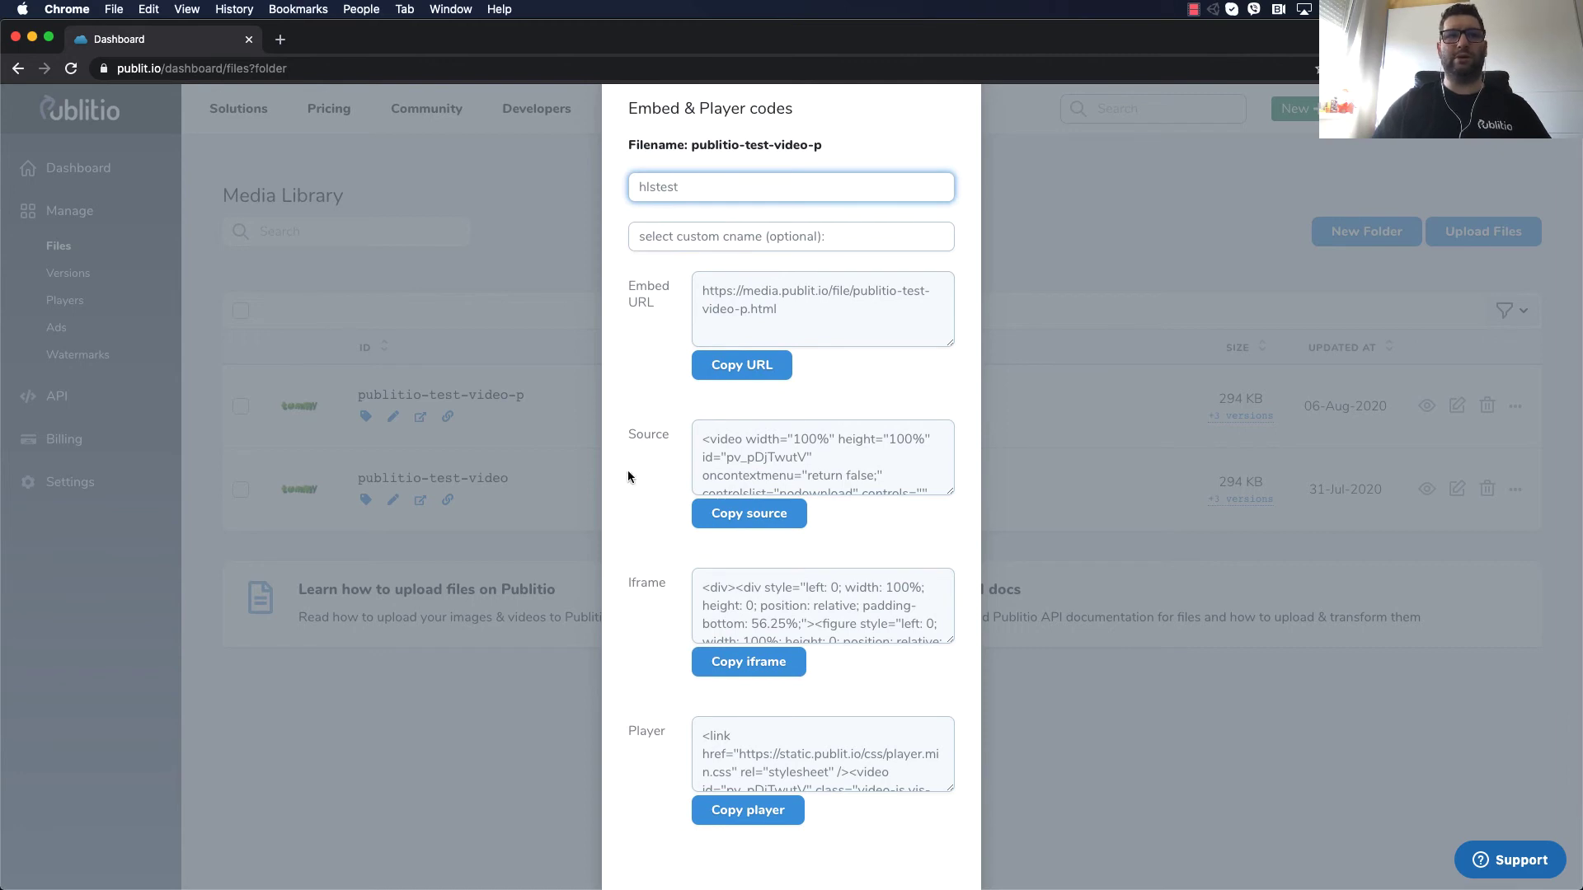
scroll(628, 476, down, 2)
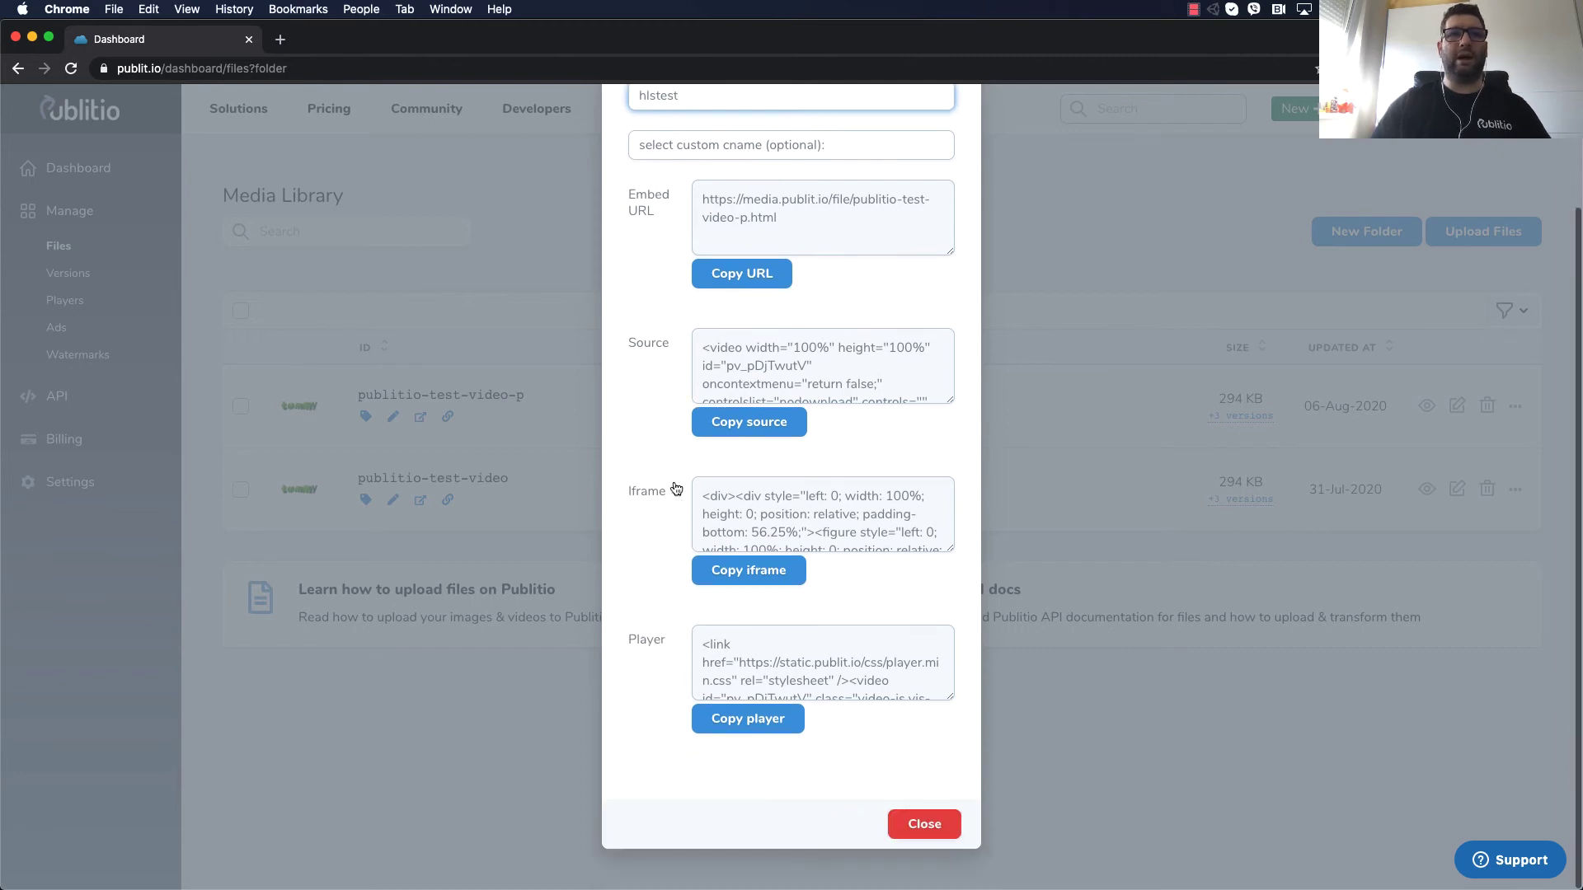
click(748, 571)
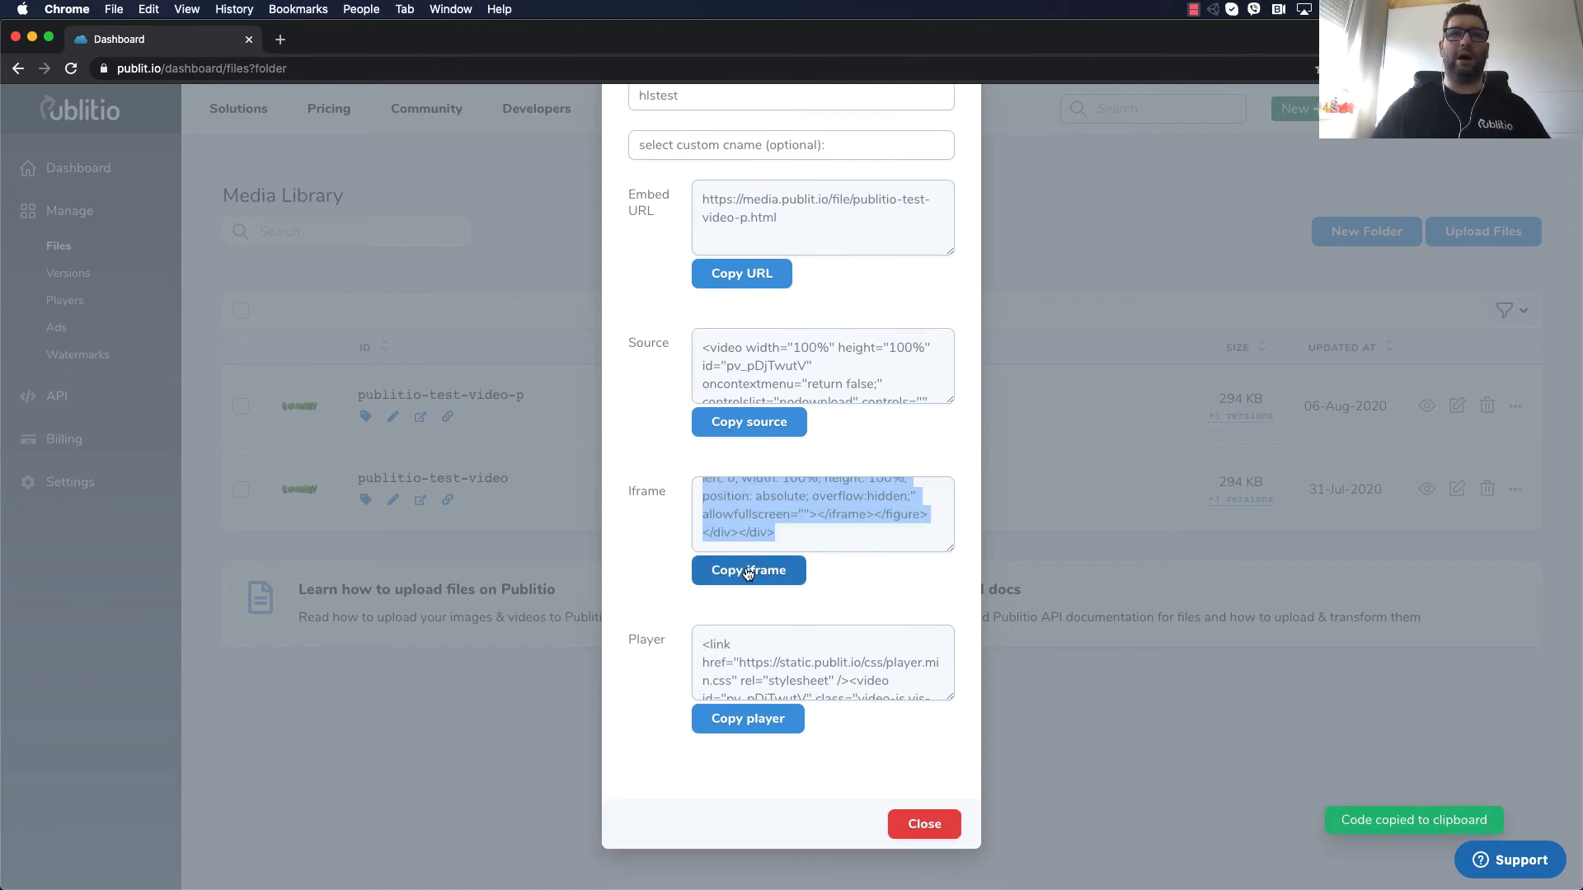
scroll(822, 547, up, 5)
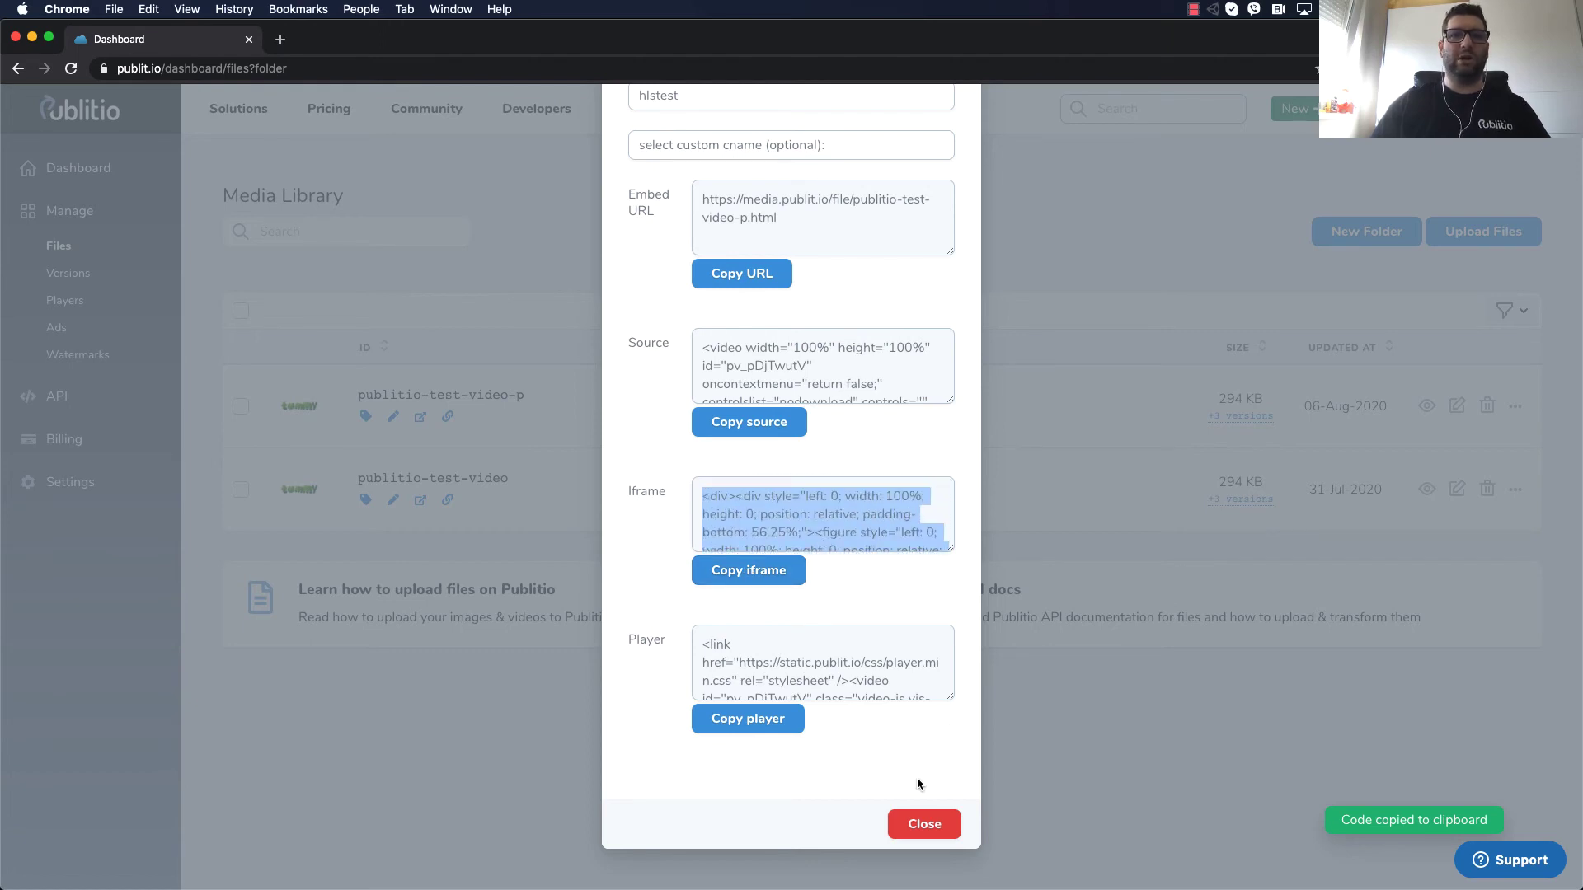
click(923, 824)
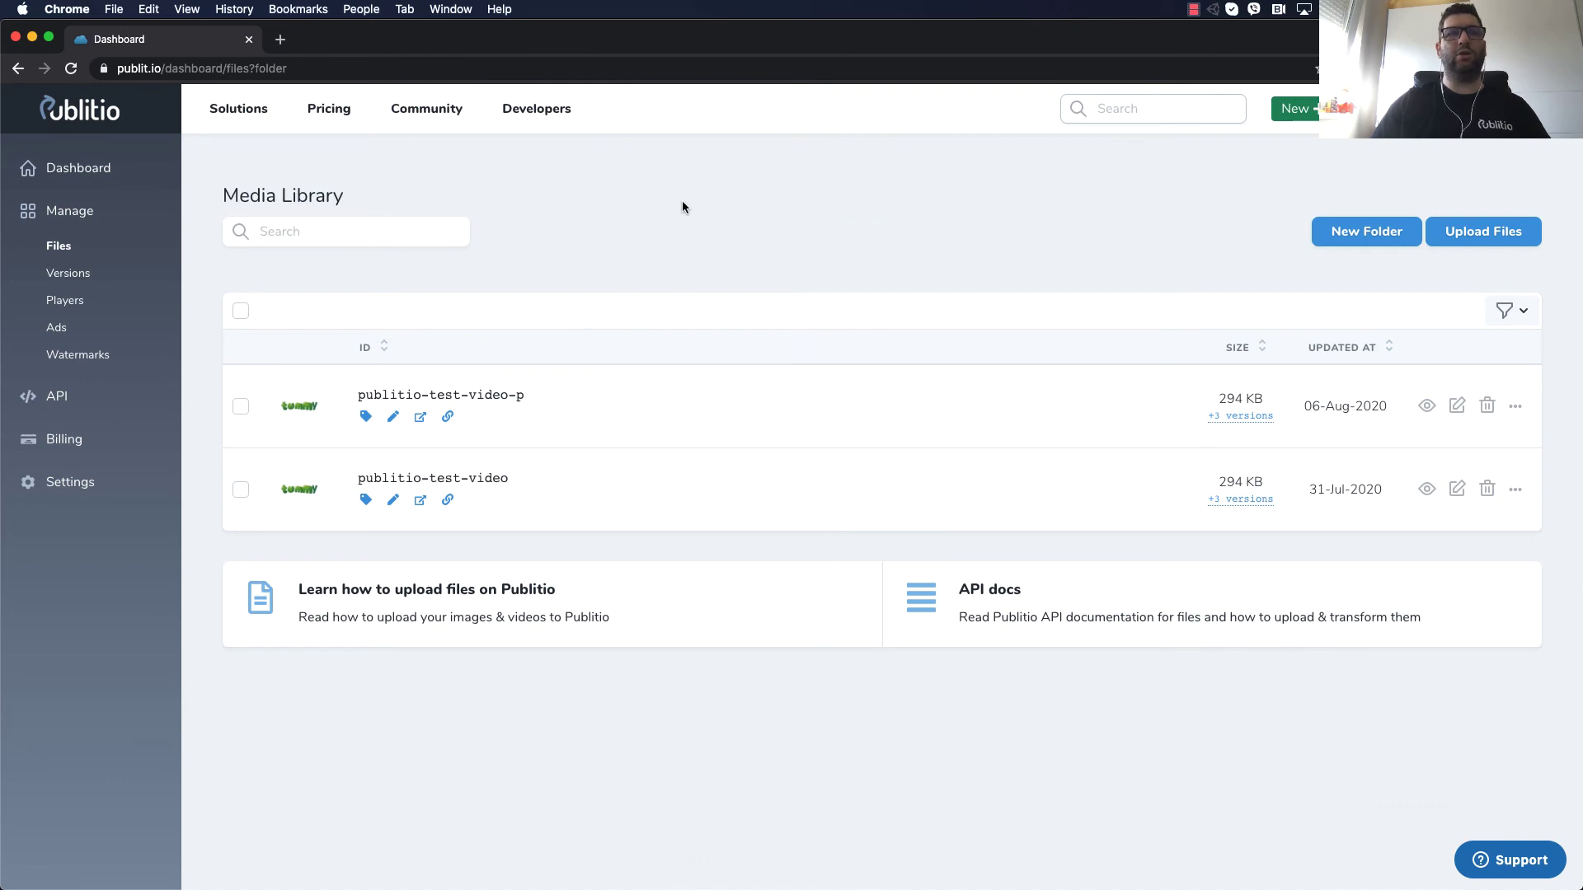
- Switch on Domain level protection under Settings > Domain Protection and save
click(91, 483)
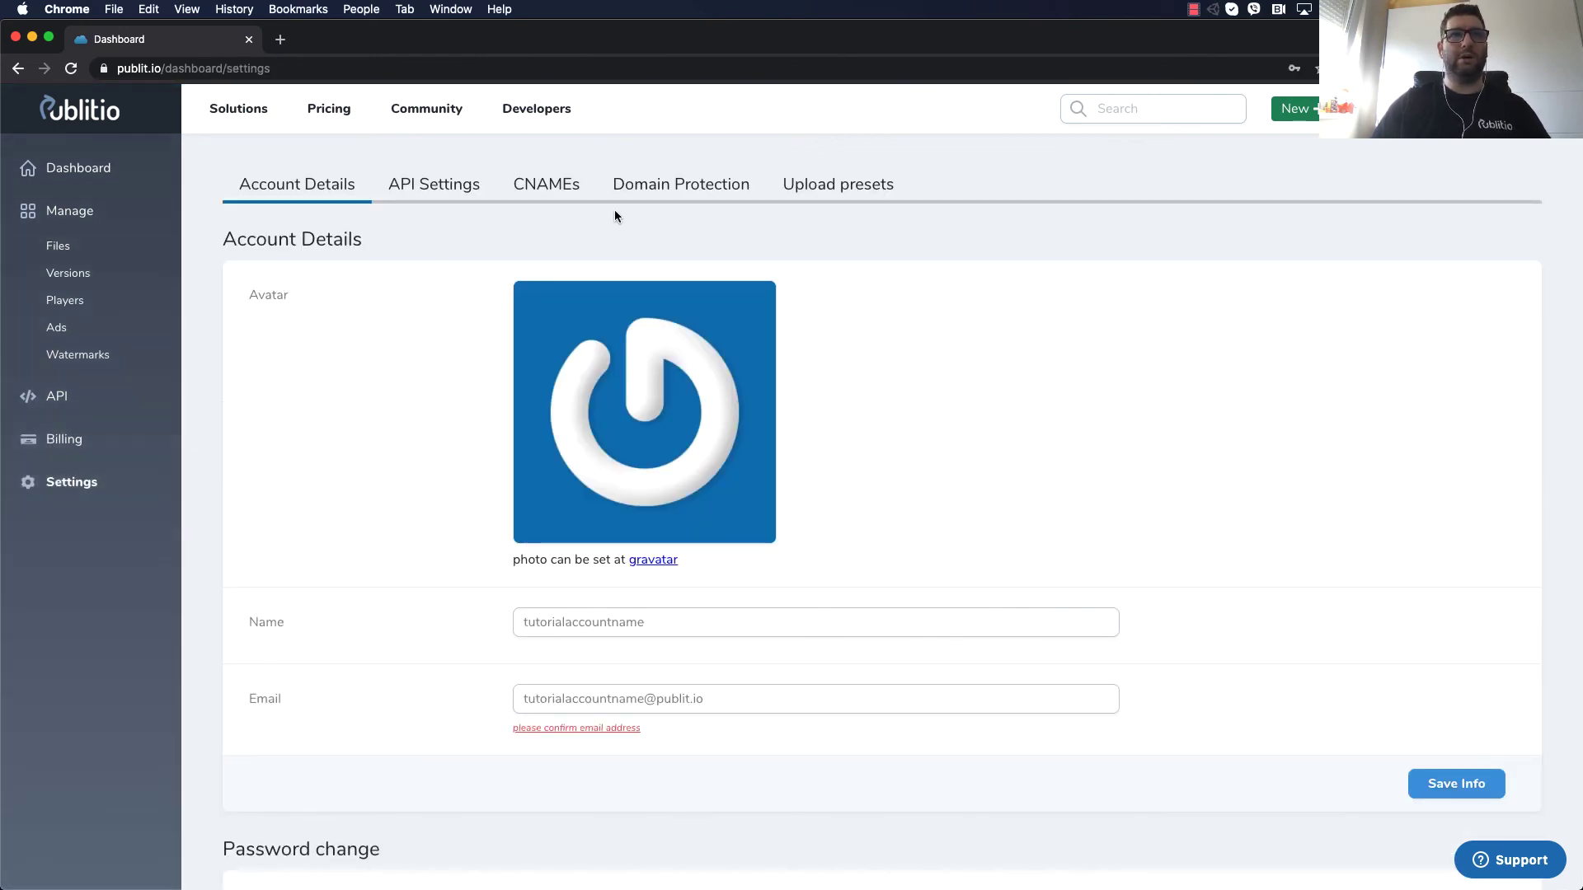
click(699, 184)
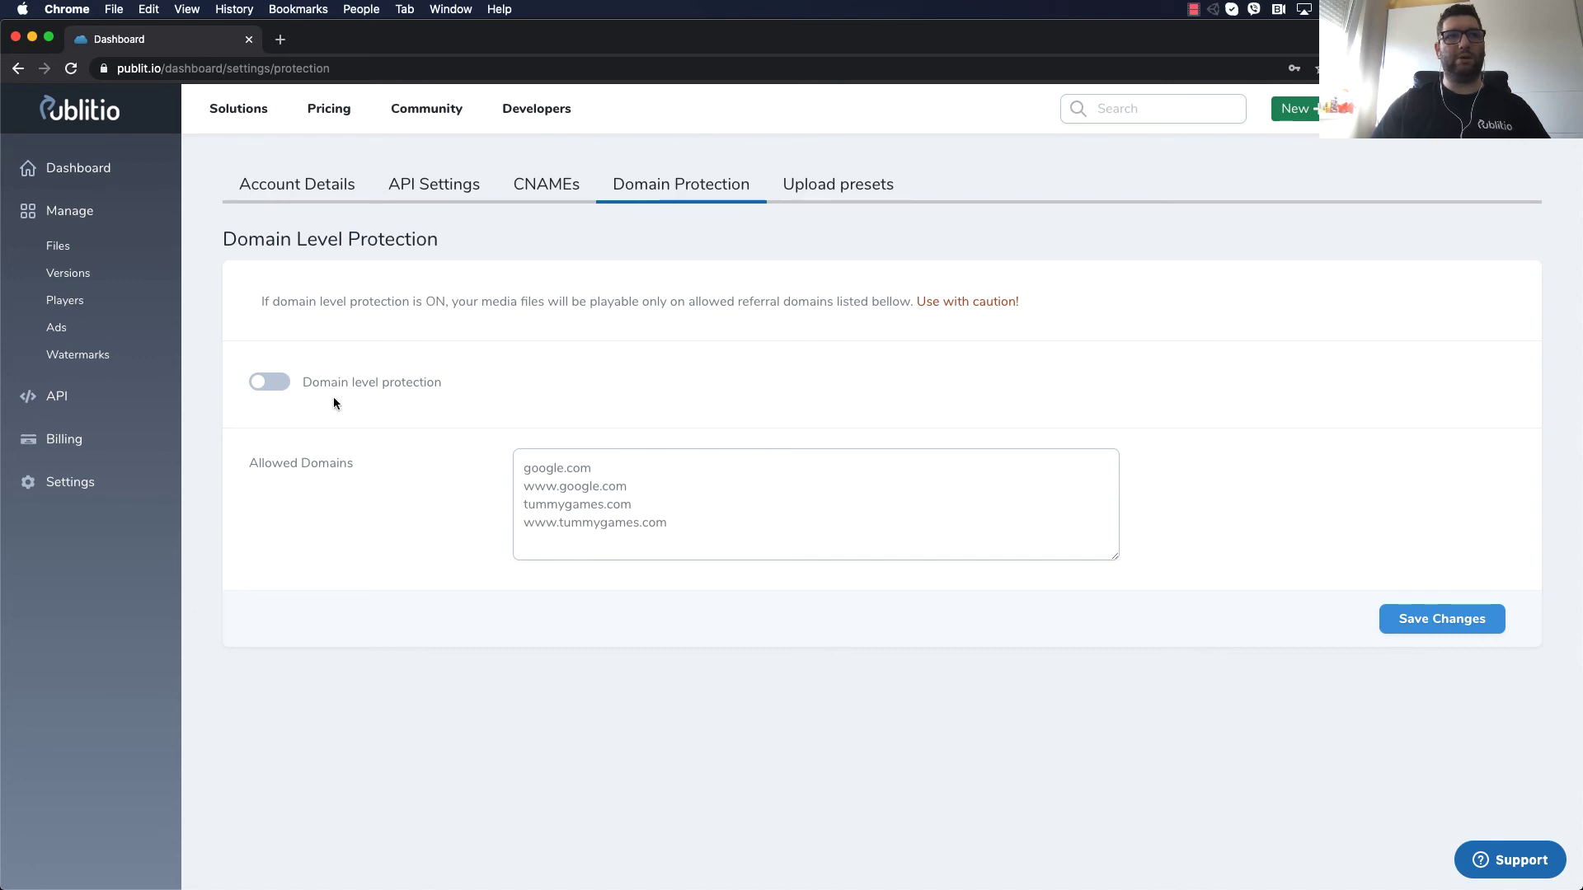
click(280, 384)
click(1455, 630)
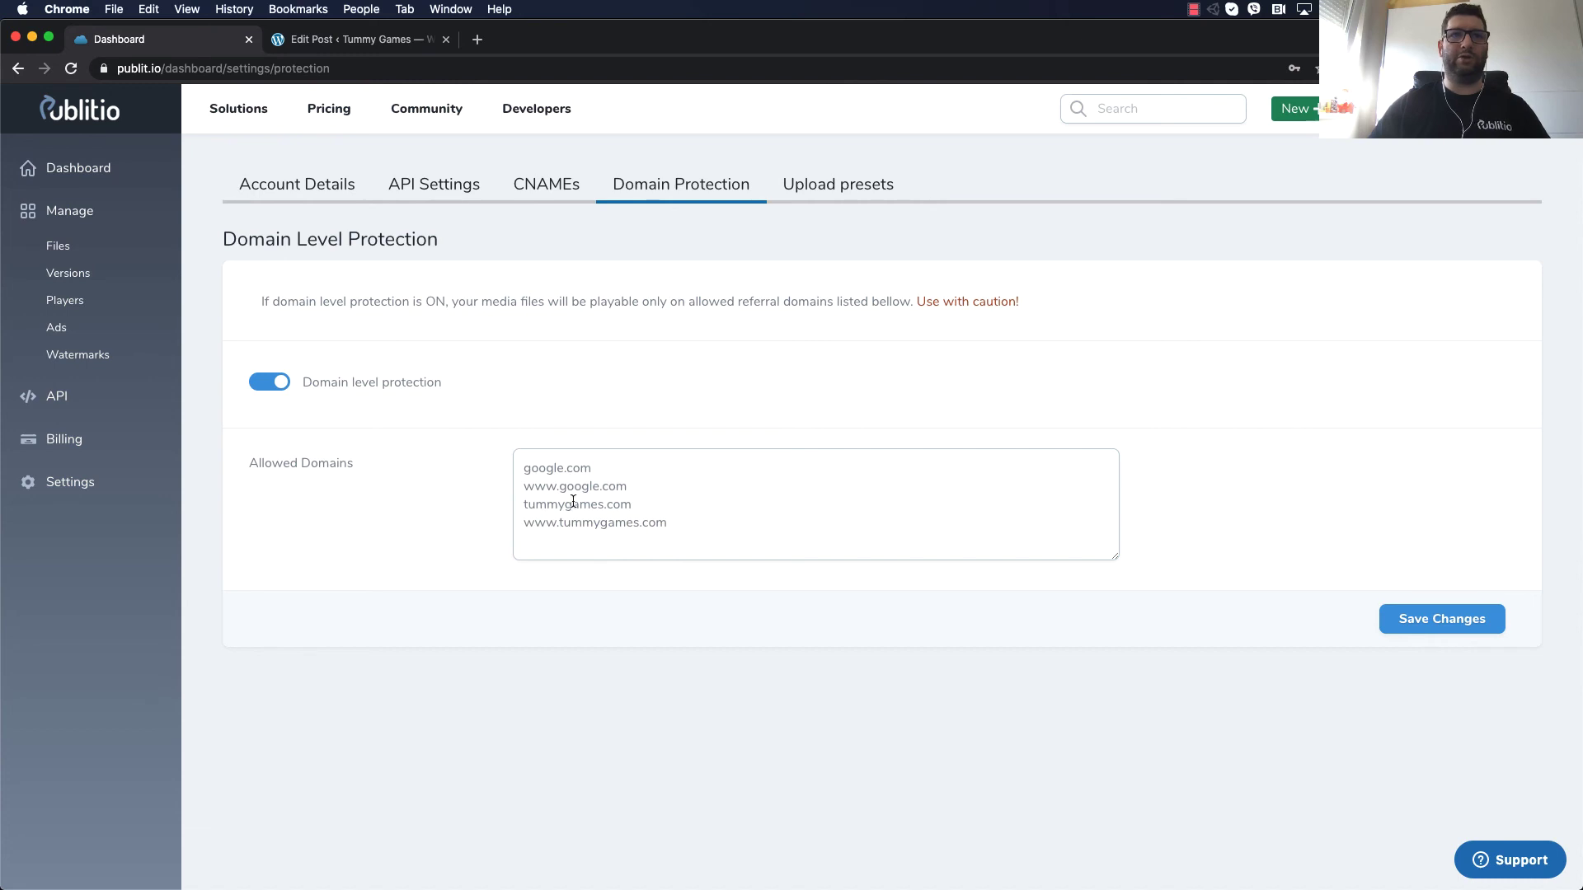
- Preview the WordPress post and play its embedded video on the allowed tummygames.com domain
click(362, 41)
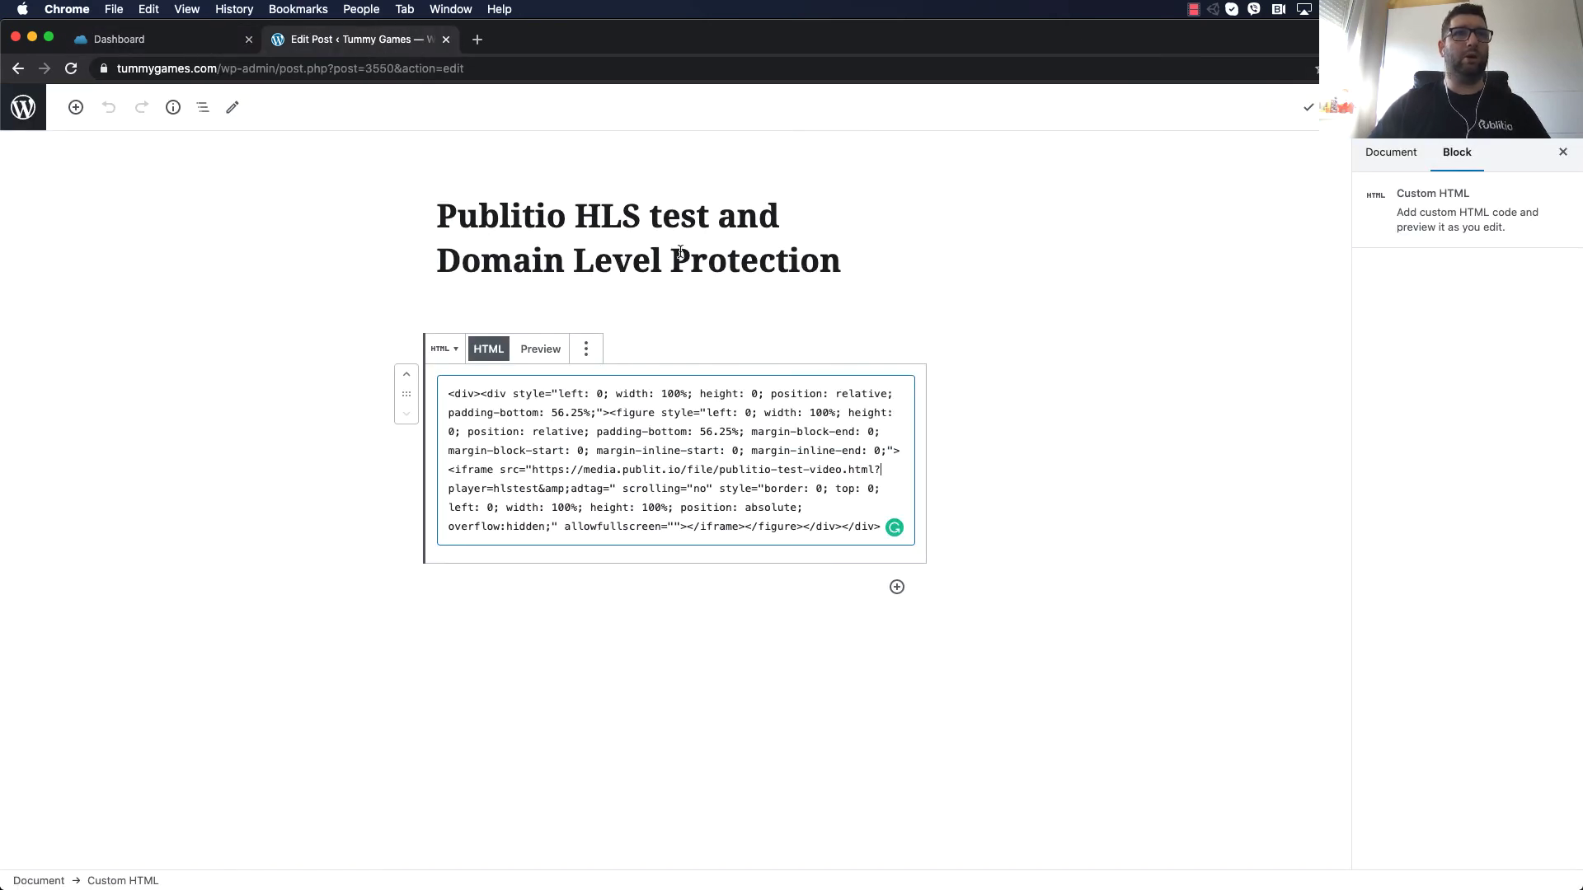
click(1024, 279)
click(1368, 108)
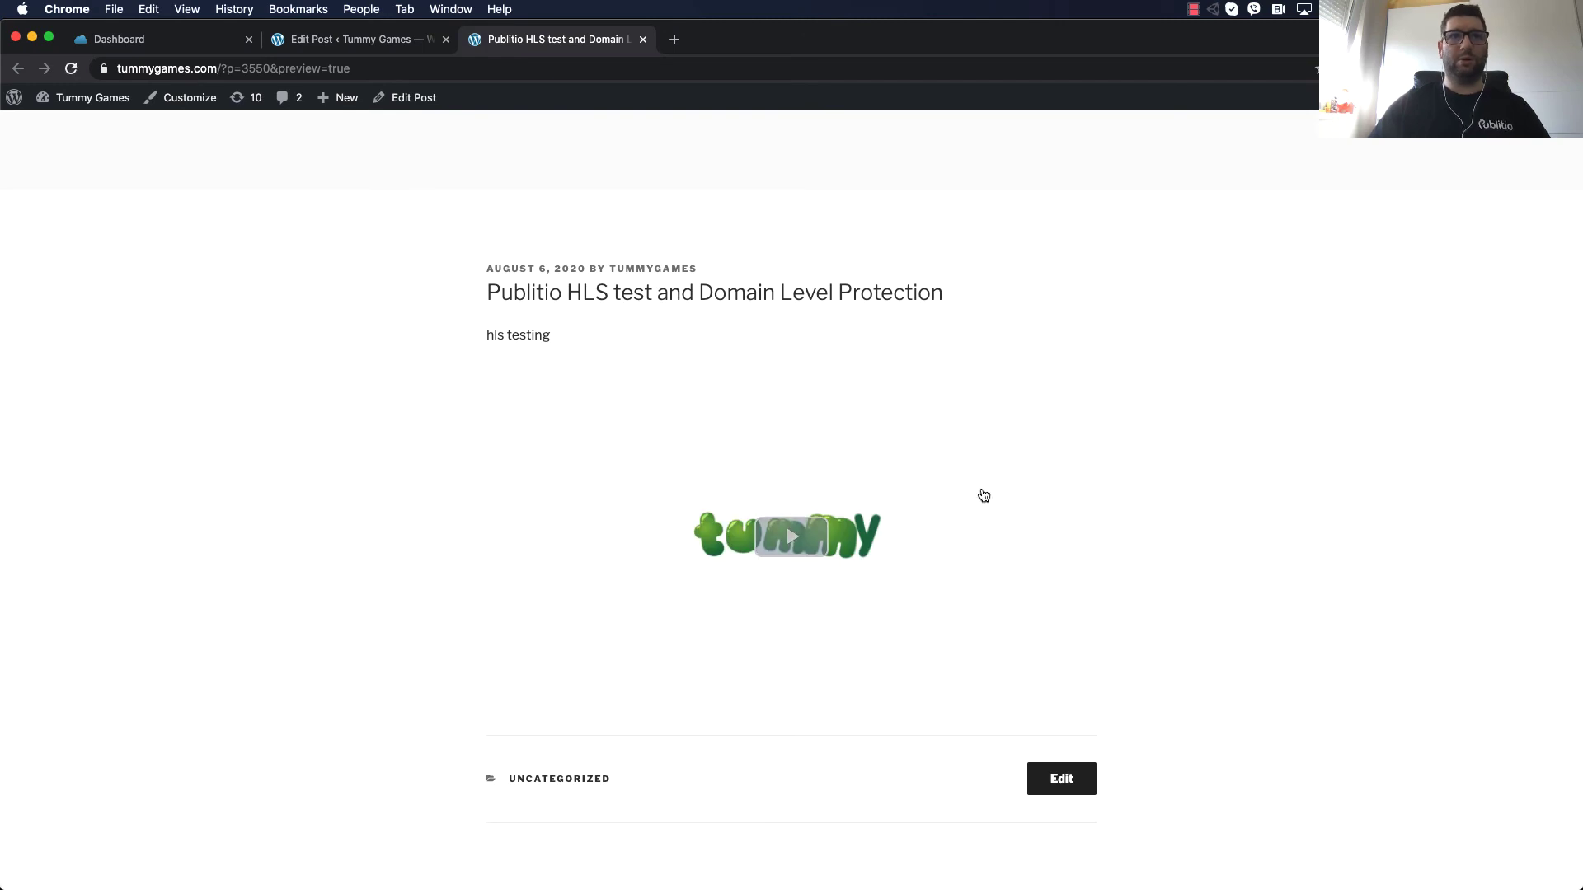
click(742, 524)
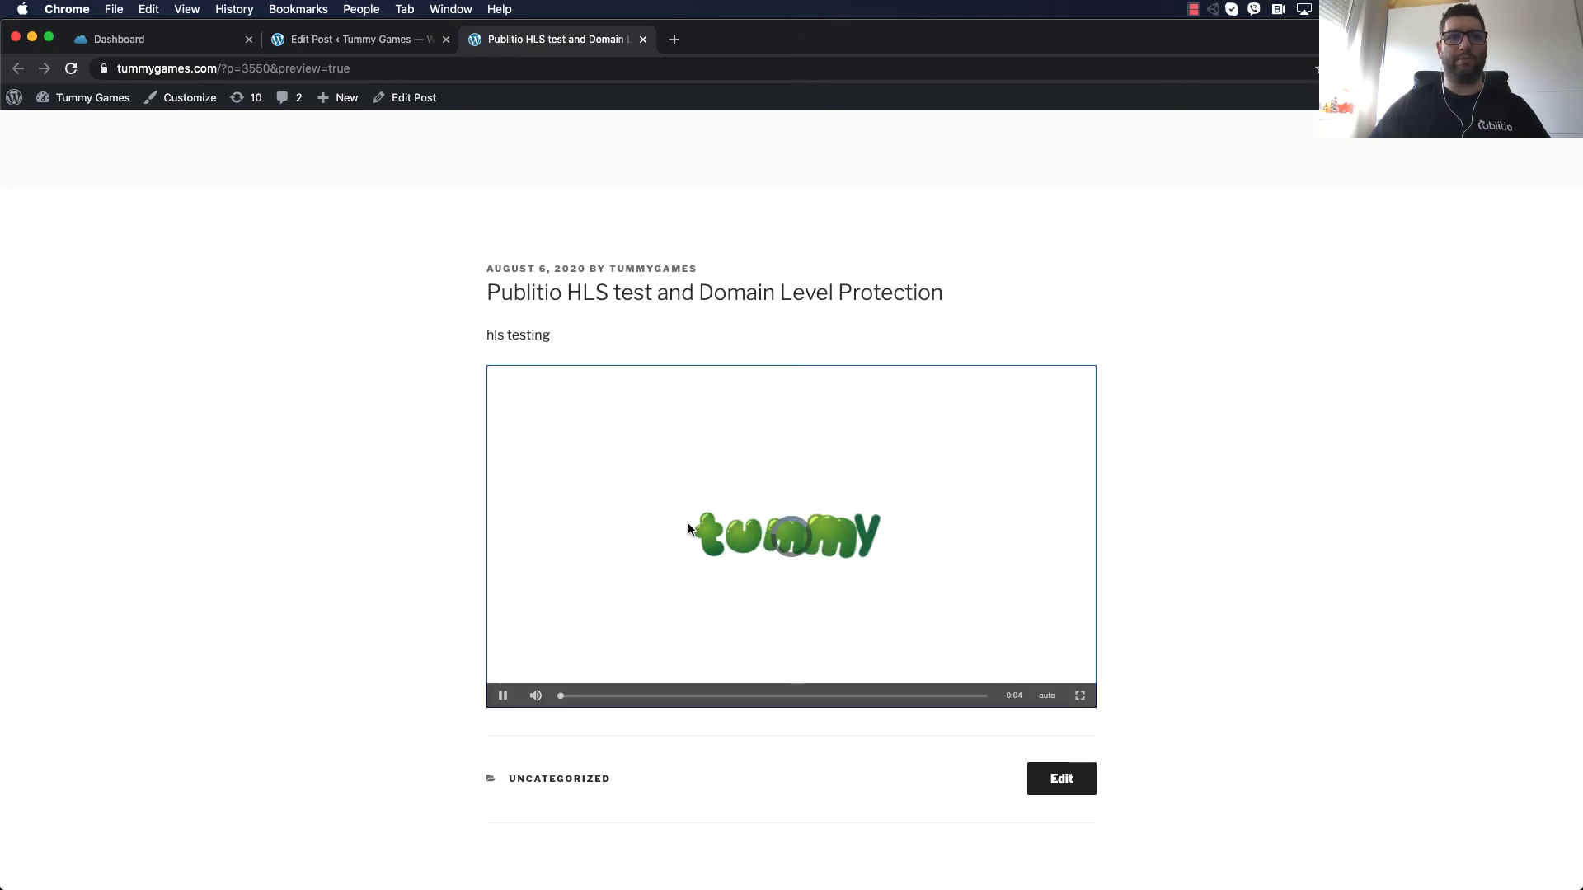
click(501, 699)
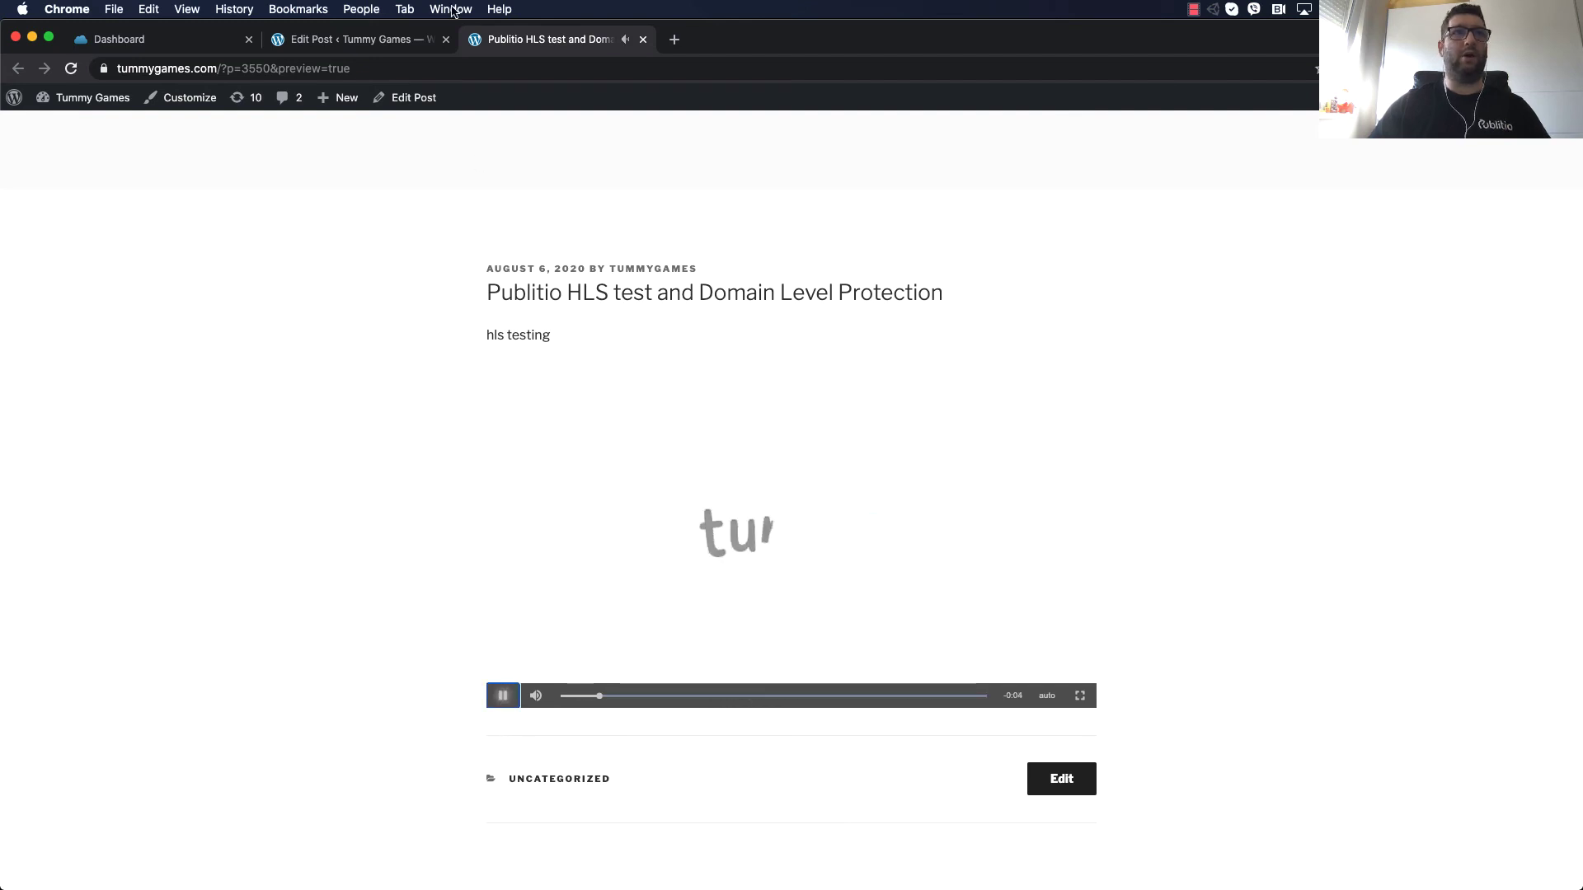
click(305, 43)
click(202, 40)
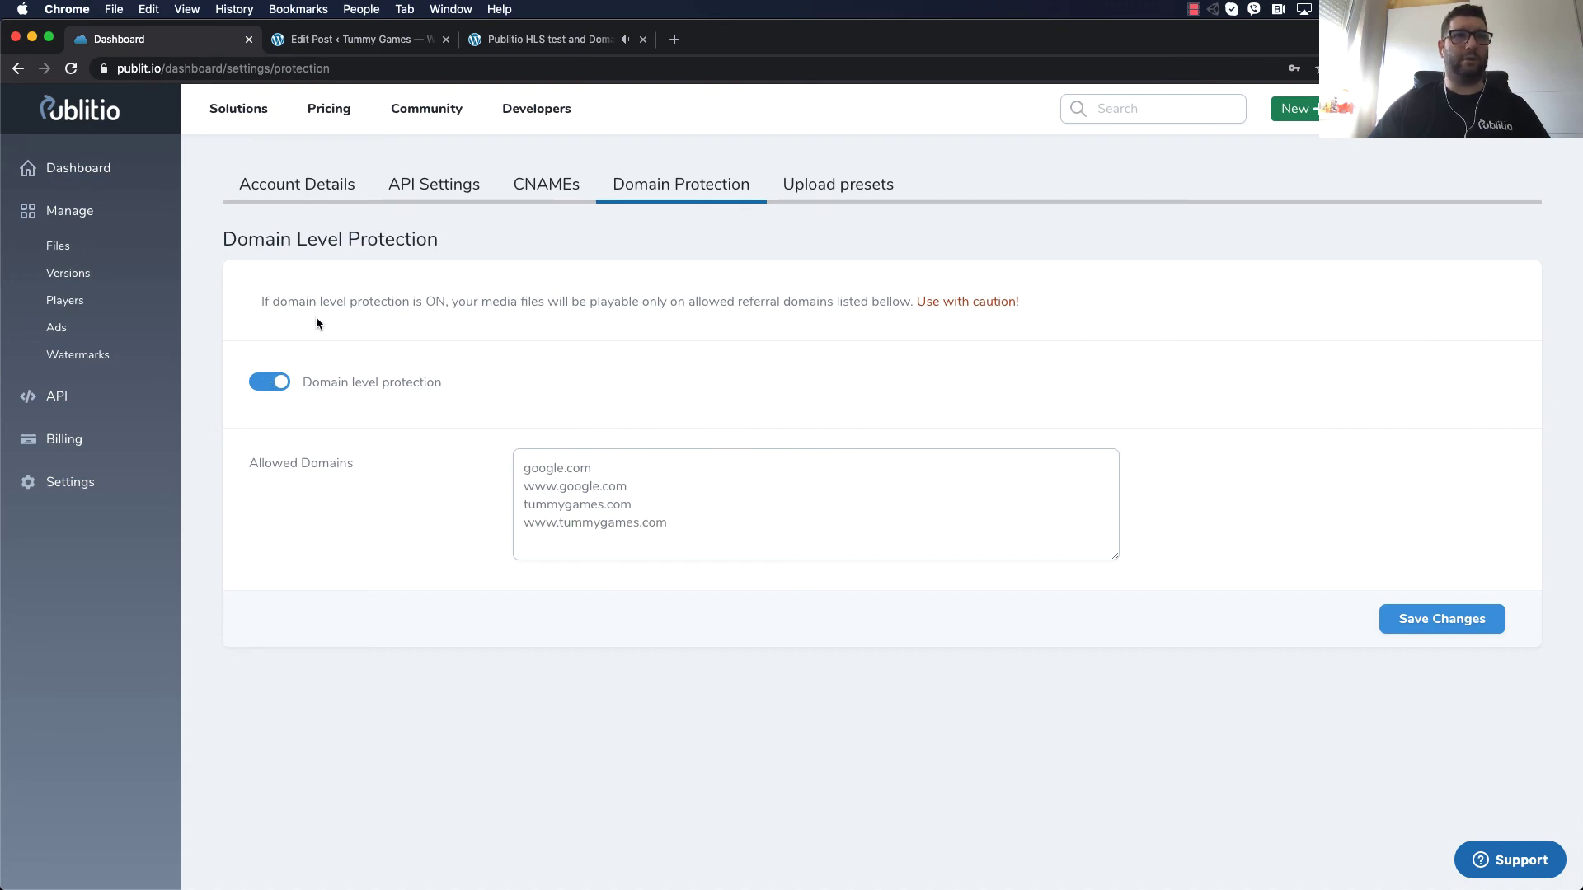
drag(674, 522, 516, 511)
key(BackSpace)
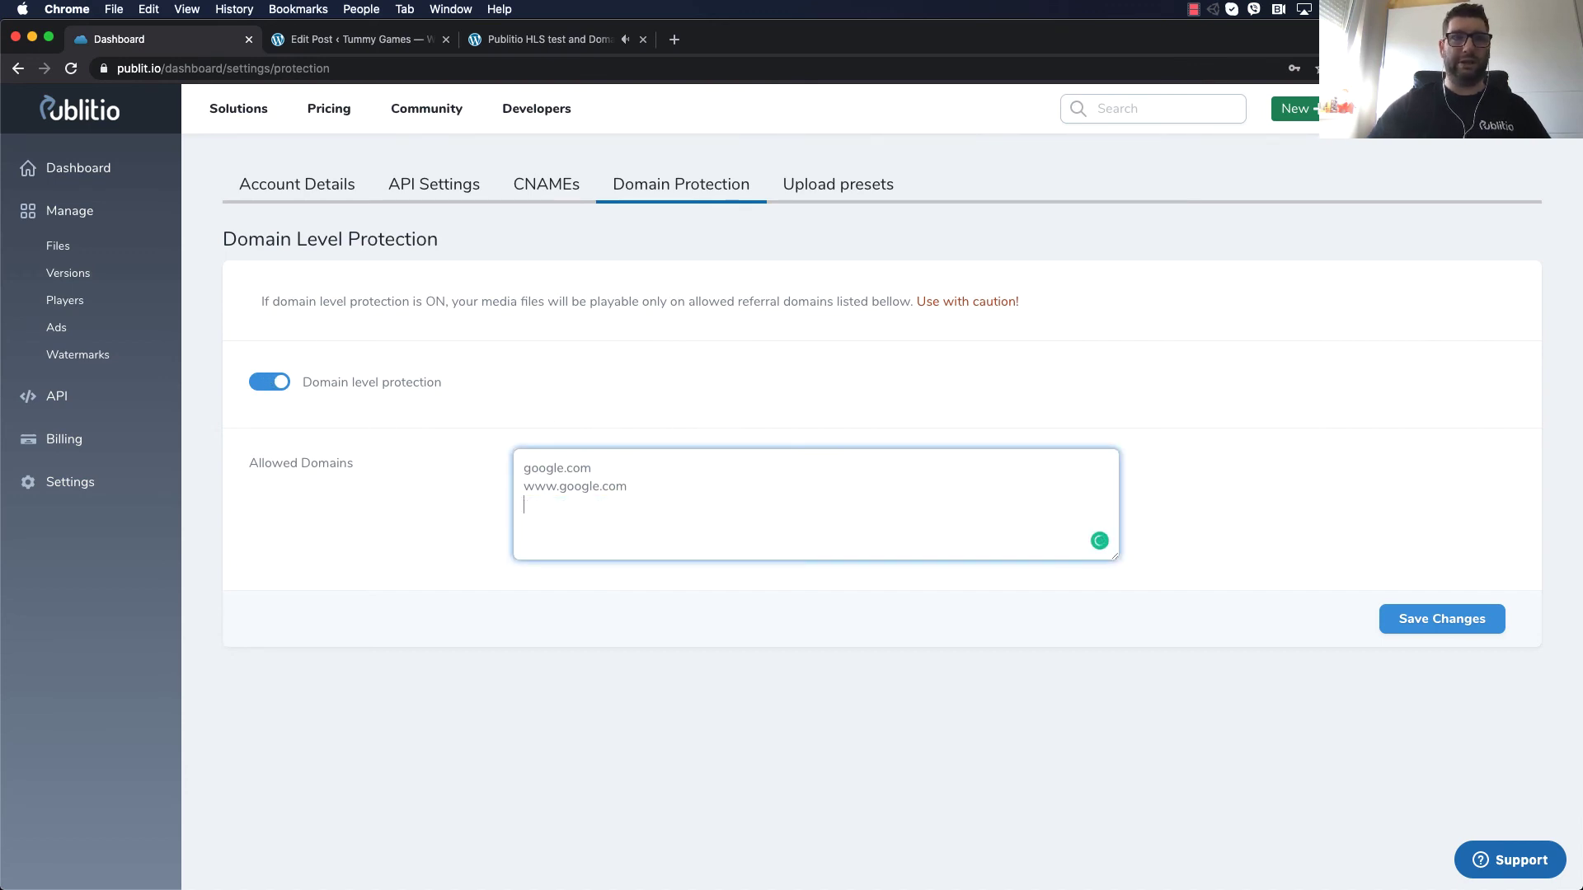
key(BackSpace)
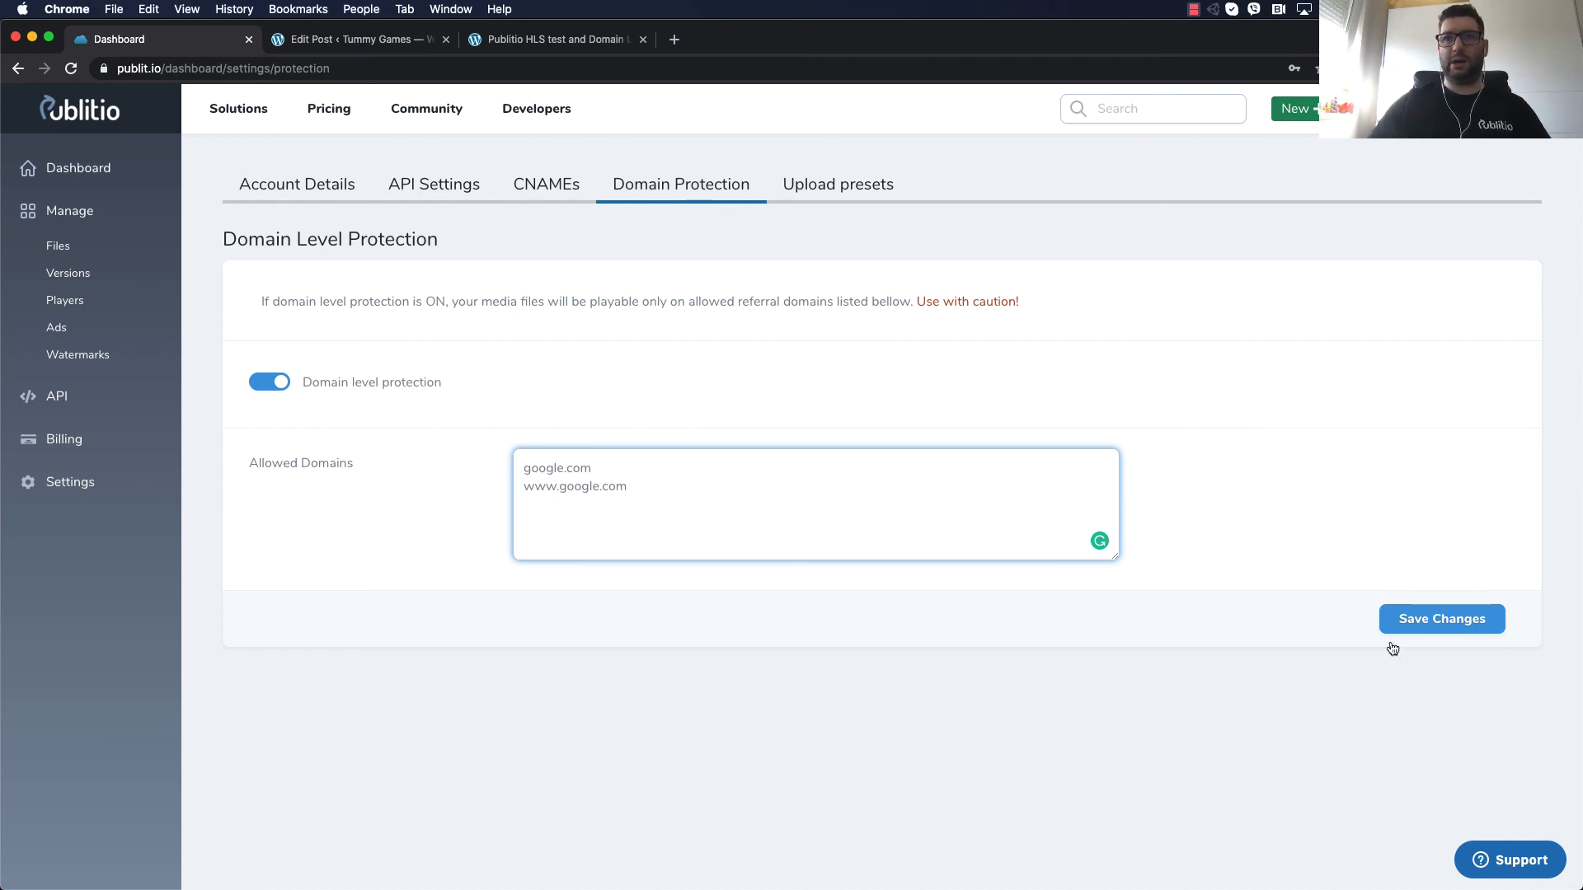
click(1417, 625)
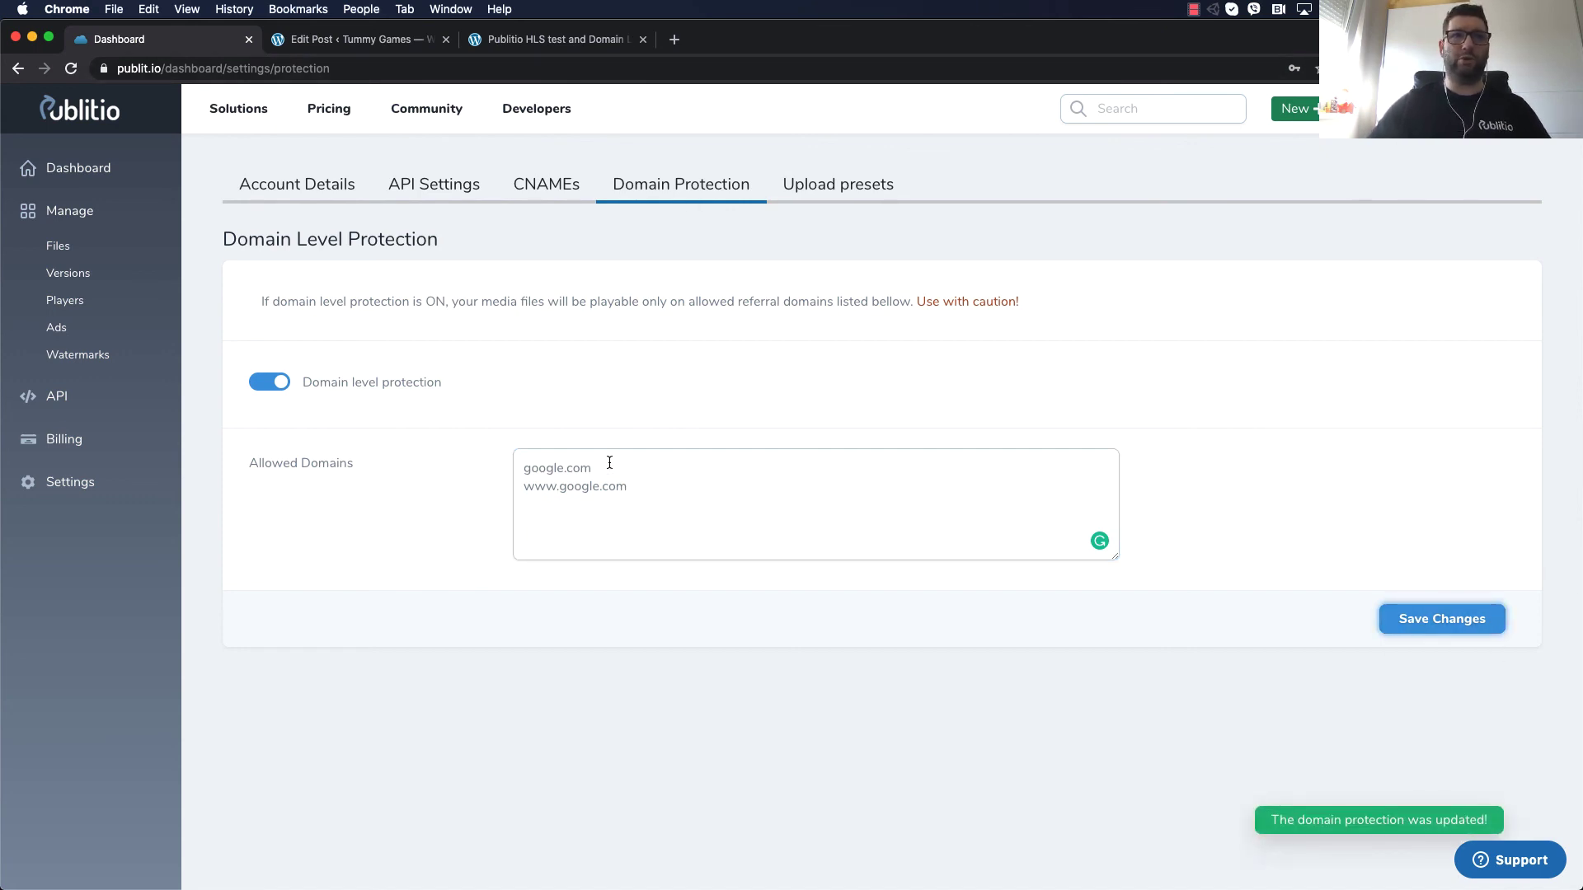
- Reload the post preview to confirm the video shows a Protected access message
click(558, 39)
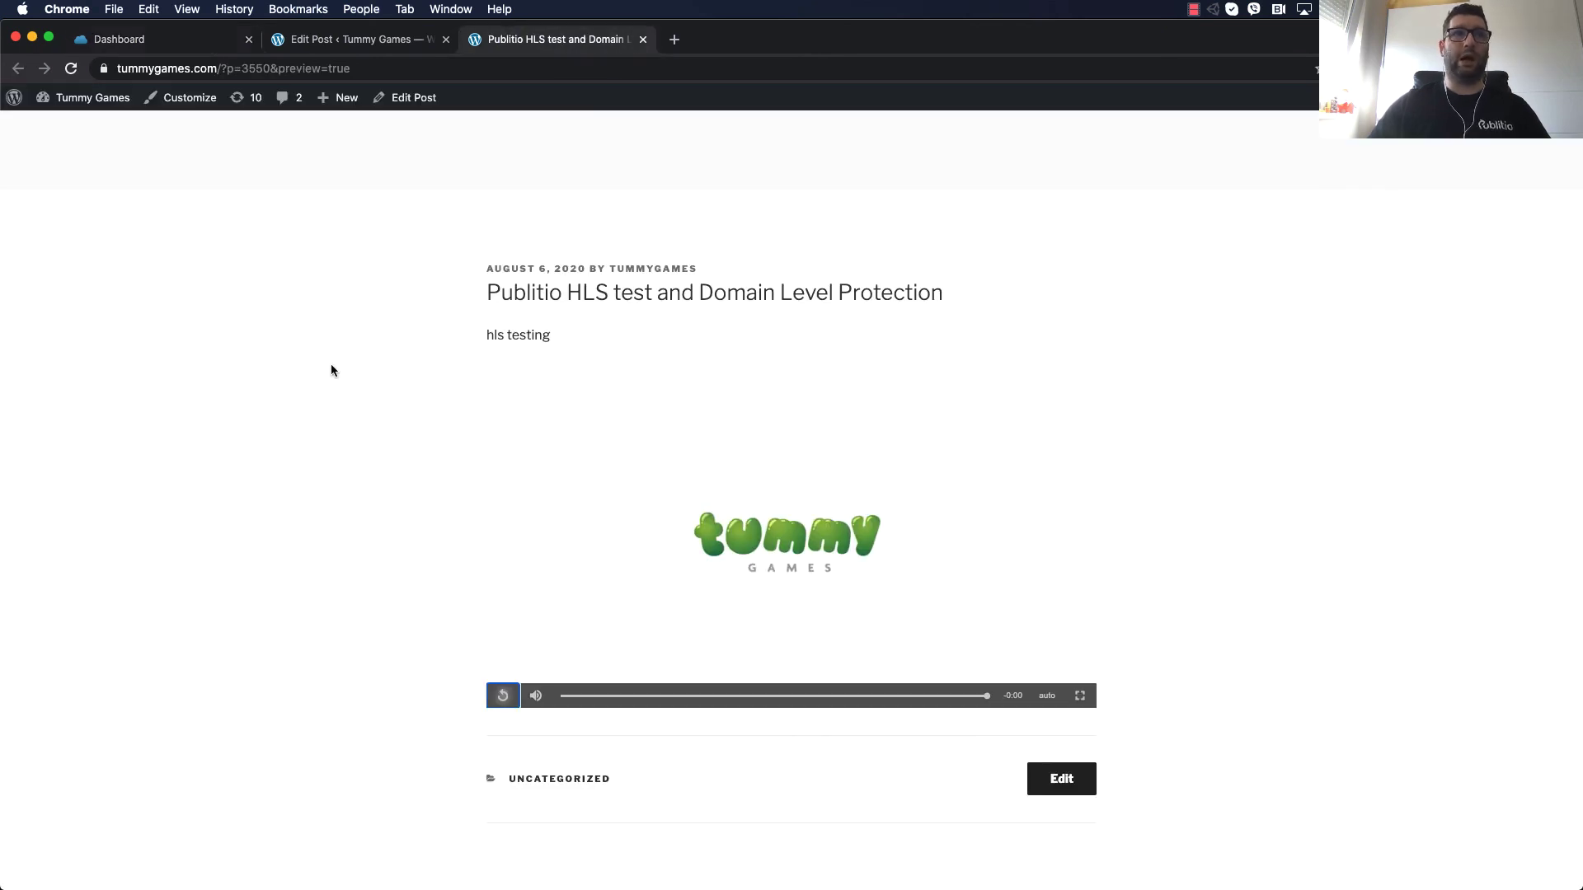
click(72, 64)
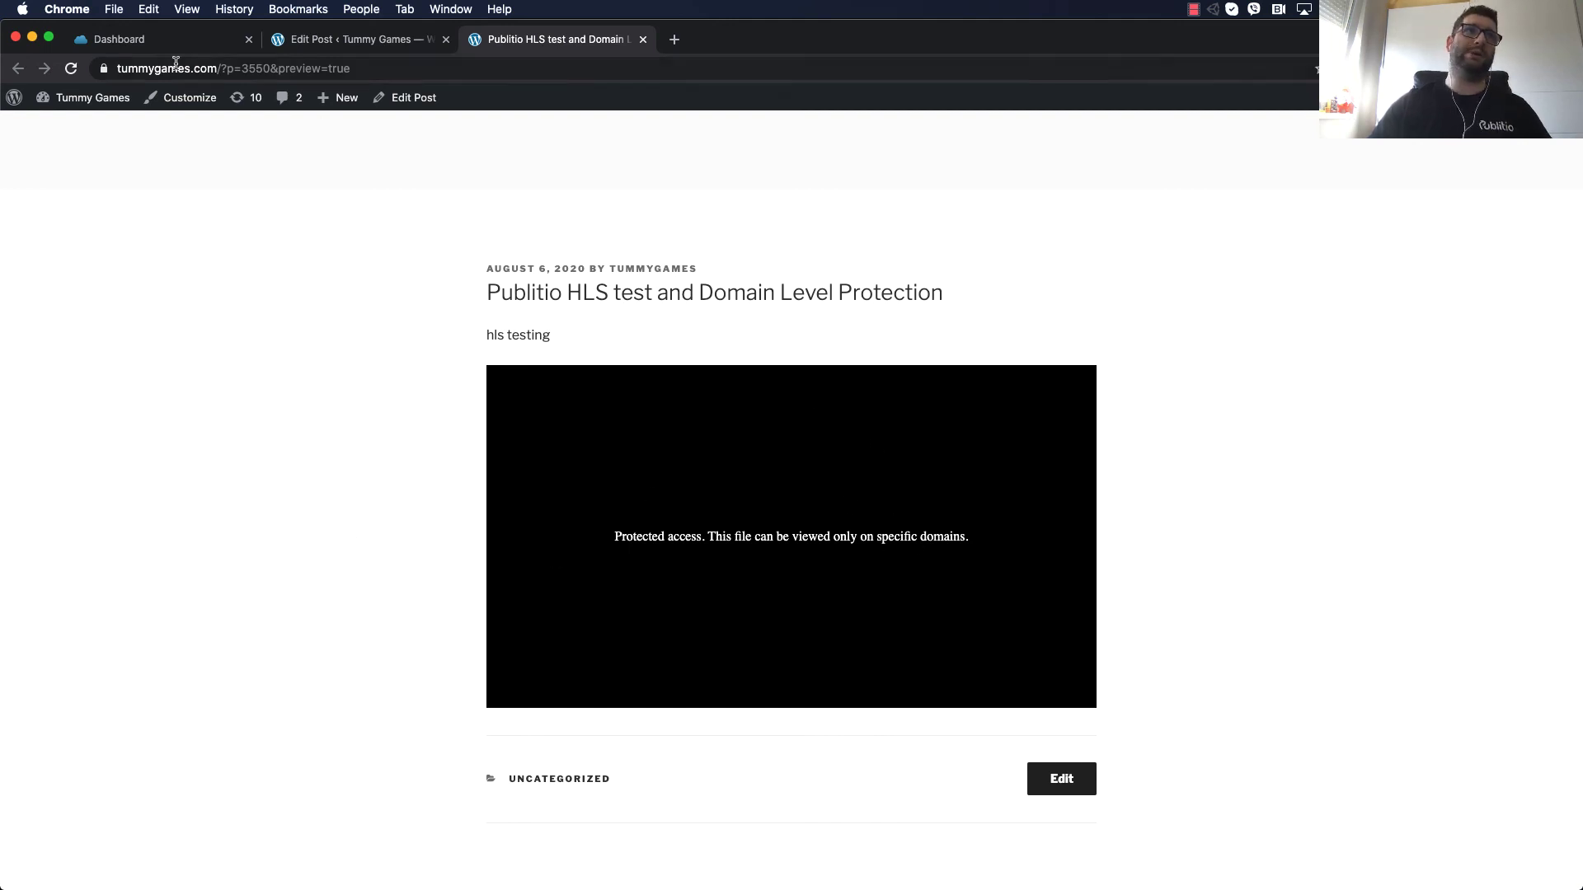
click(157, 41)
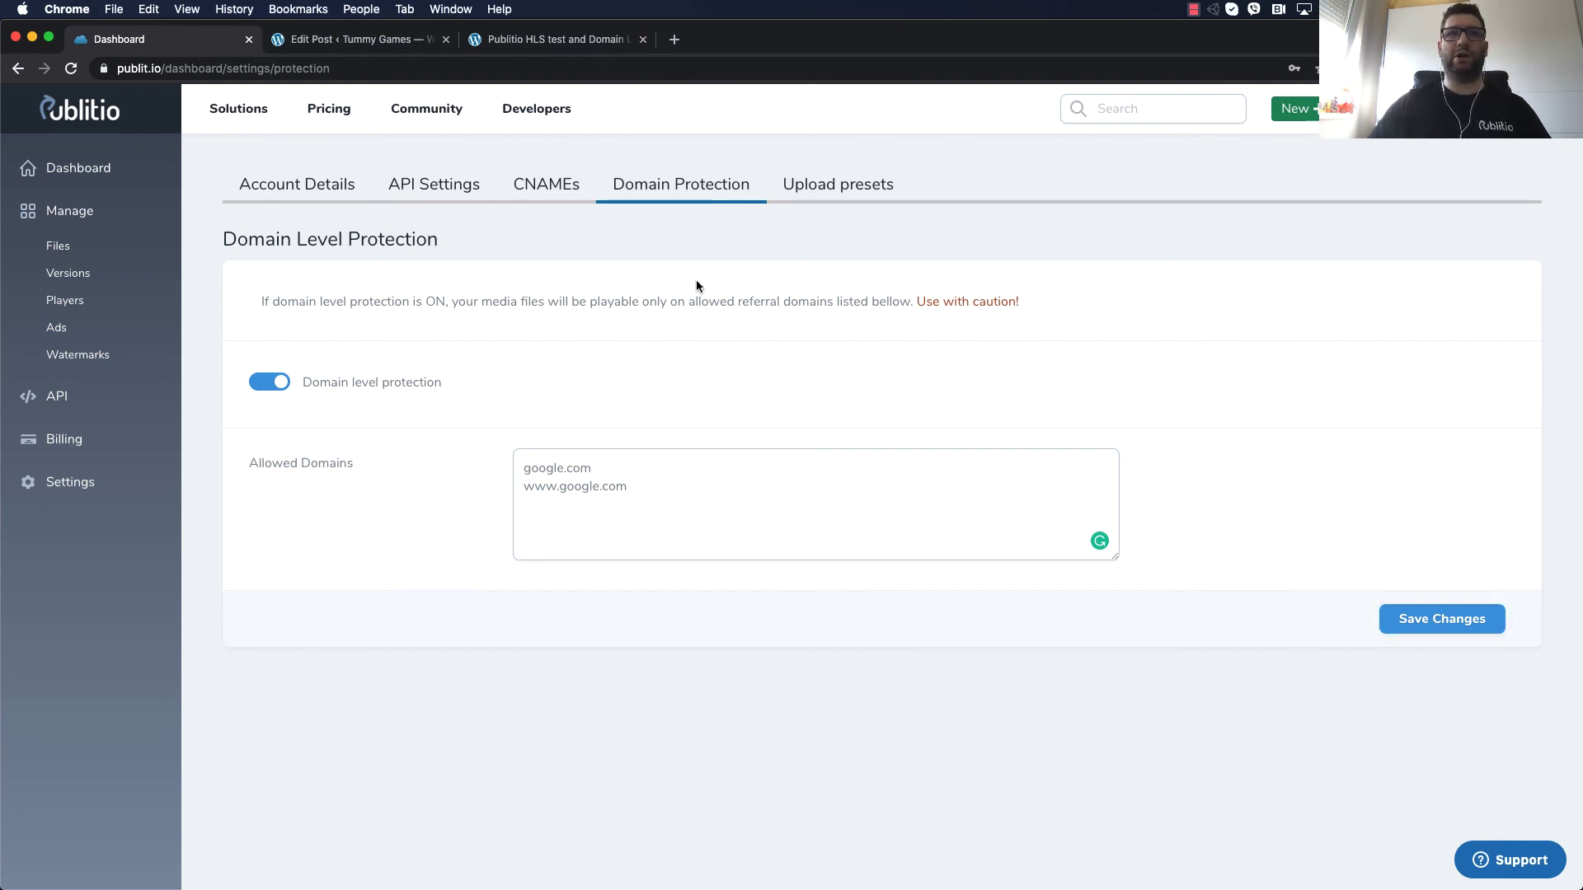
- Go to the Publitio Media Library files list showing the two test videos
click(58, 246)
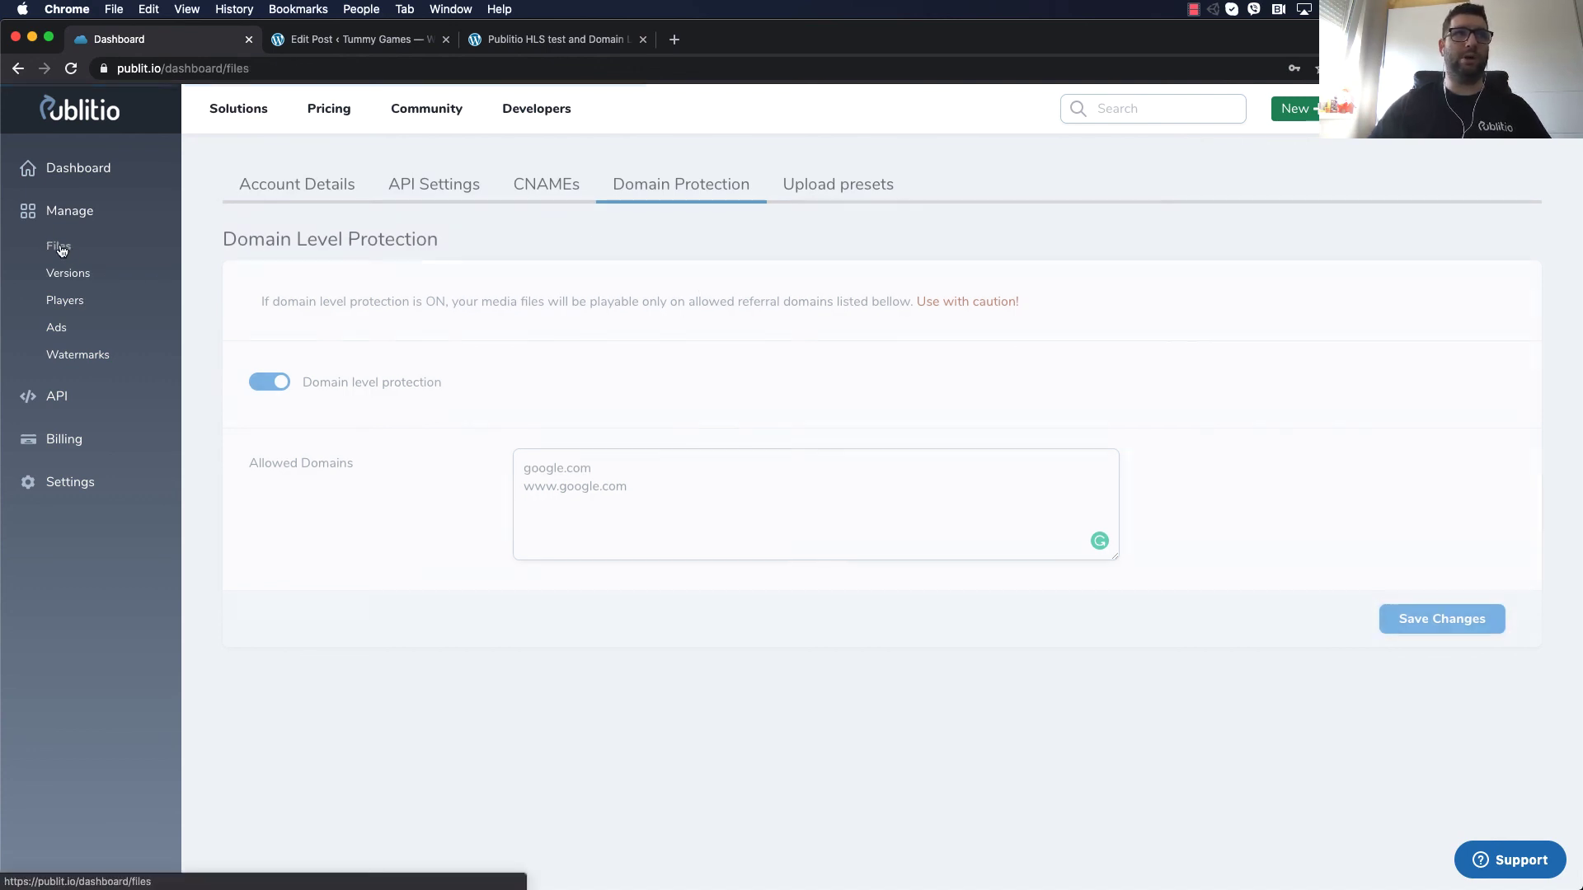